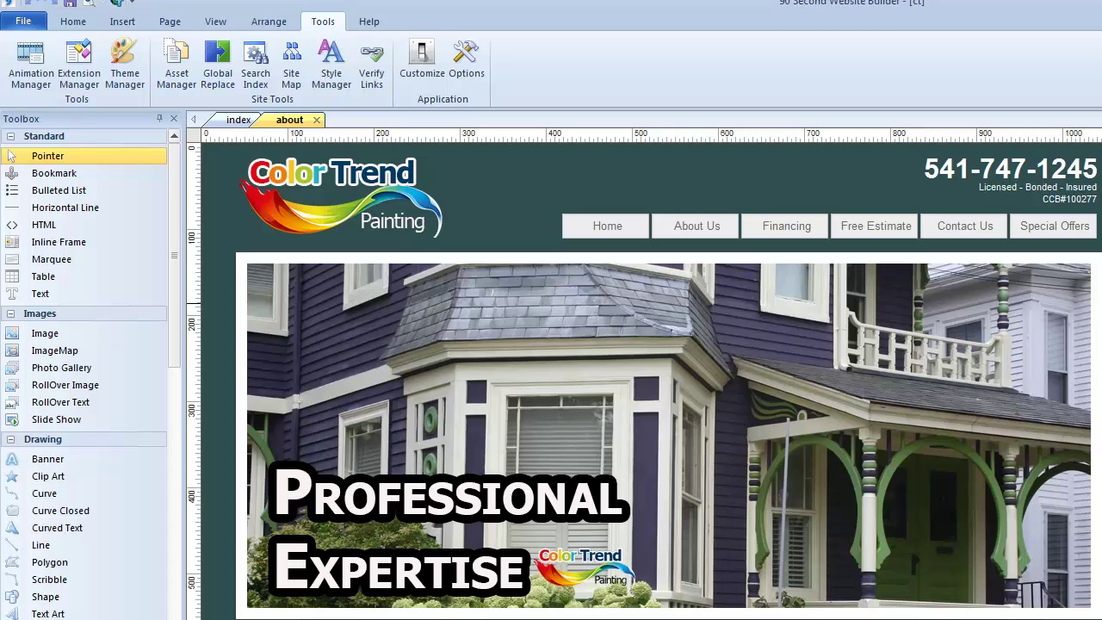
- Show the Site Manager page tree and examine the contents of the m folder, collapsing both again when finished
left_click_drag(1067, 291, 918, 296)
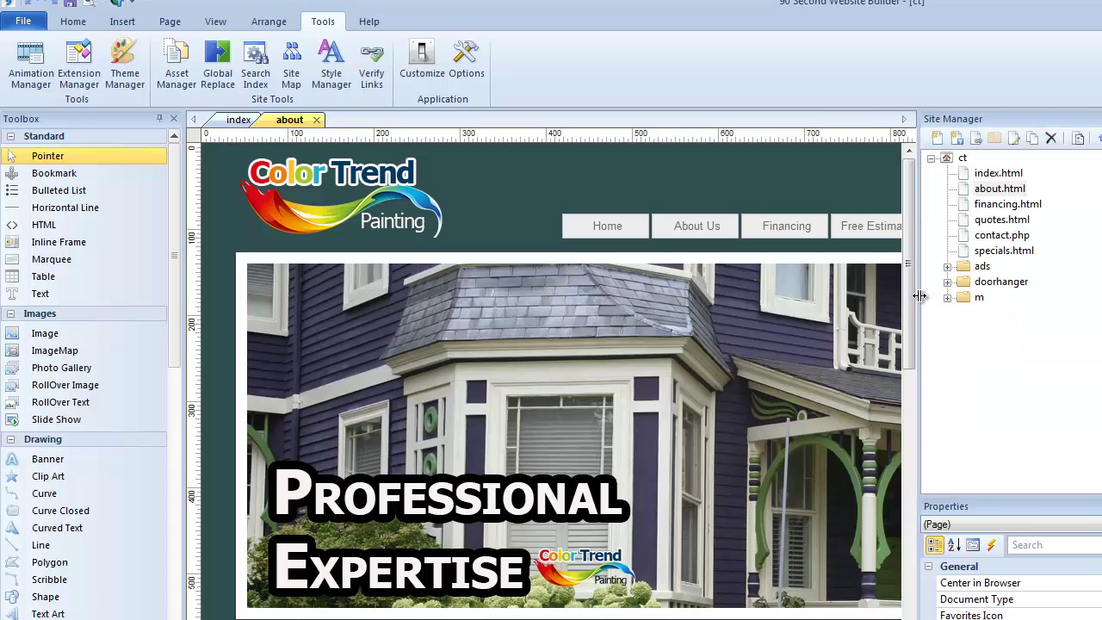
left_click(979, 188)
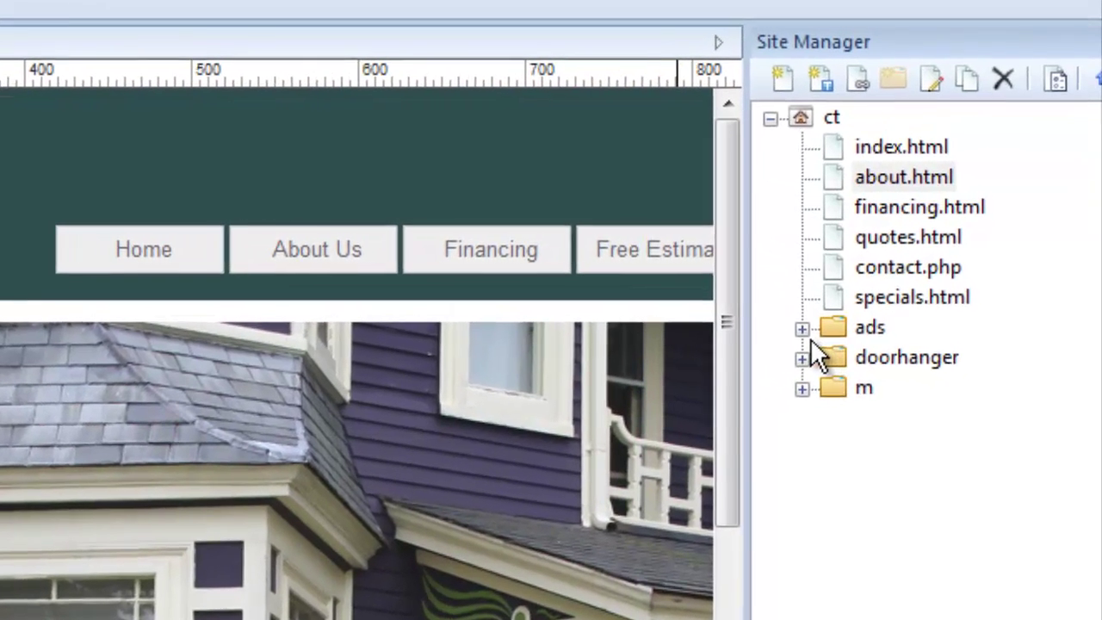
left_click(819, 321)
left_click(819, 321)
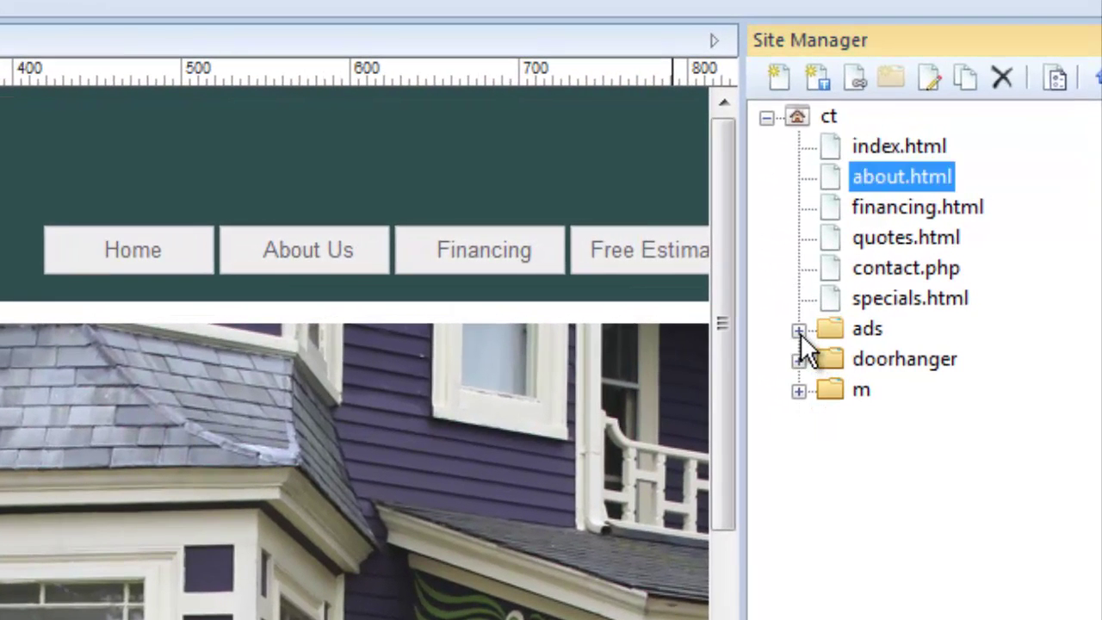
left_click(799, 391)
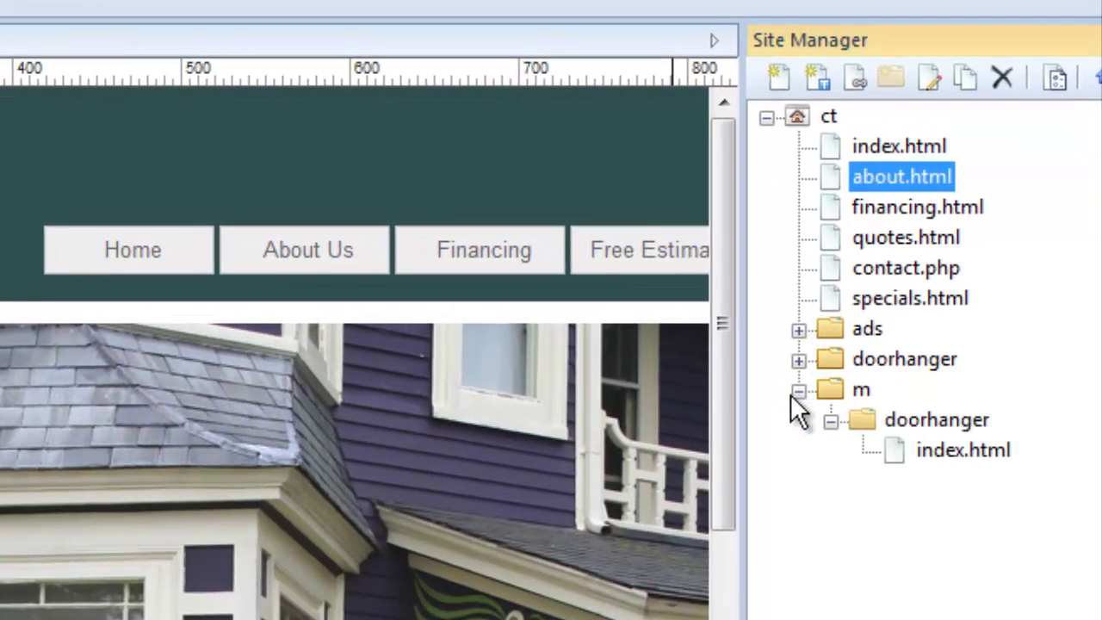
left_click(799, 391)
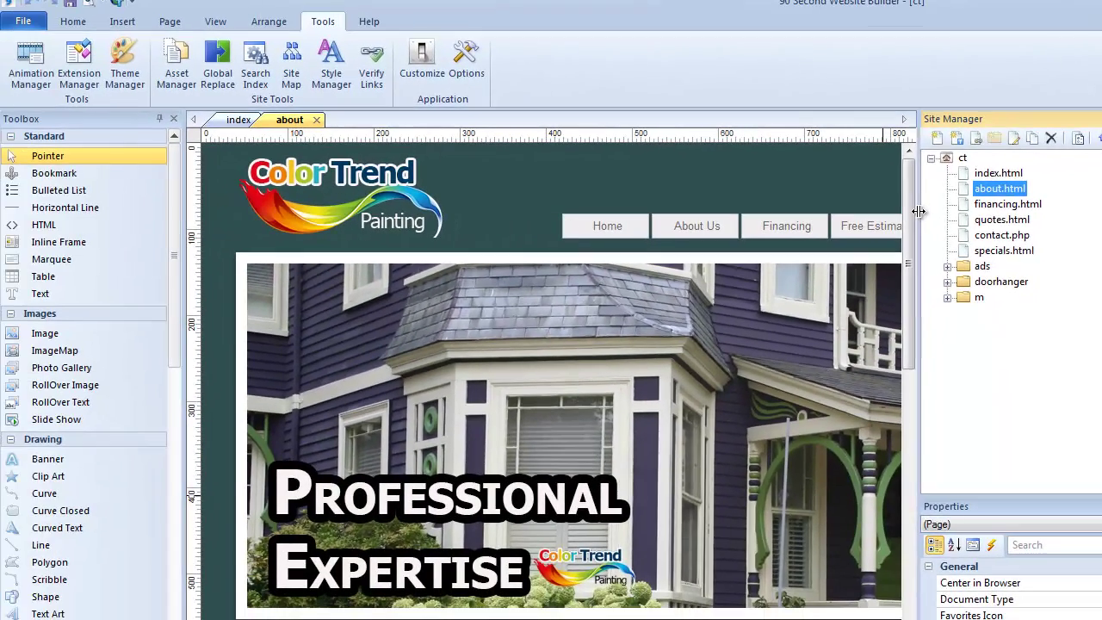
left_click_drag(939, 218, 1101, 218)
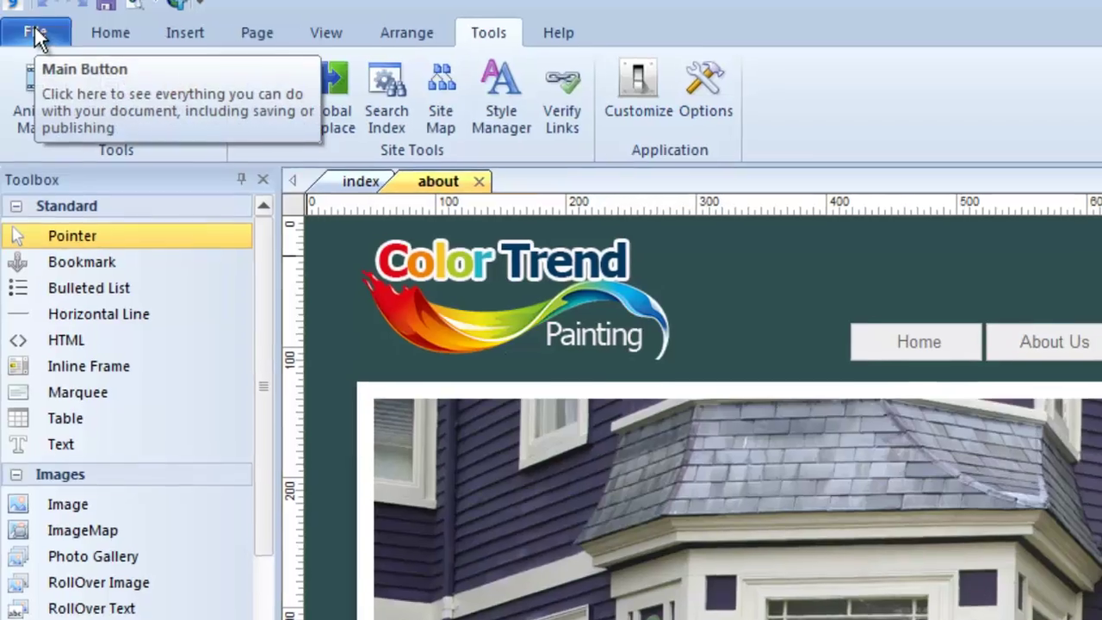
- Open the Publish Web Site dialog for the current project and place it where its settings are readable
left_click(38, 38)
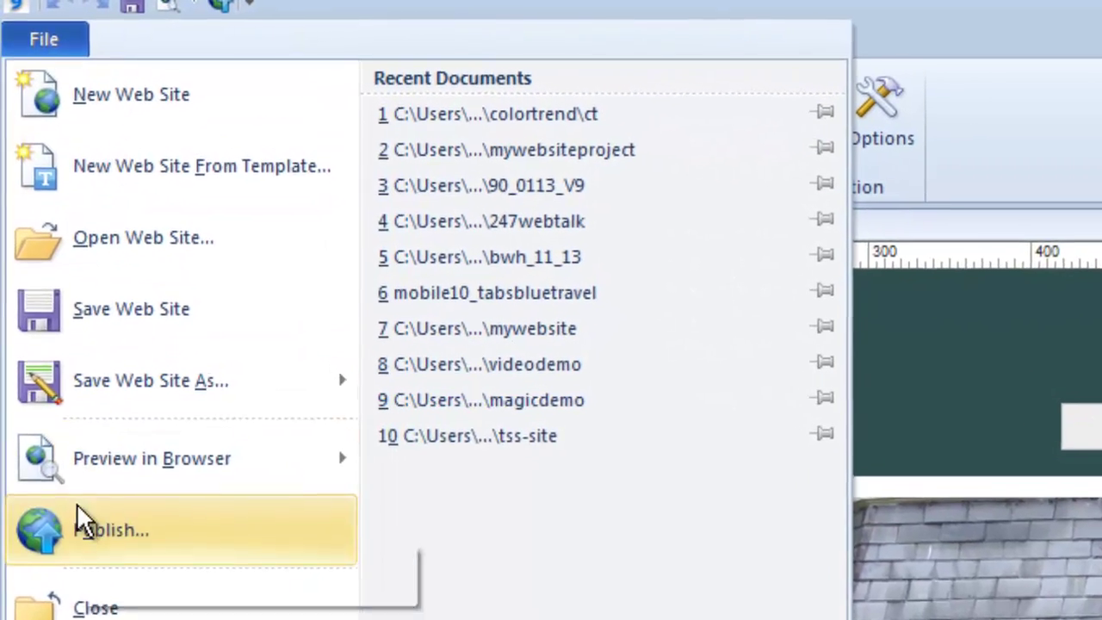
left_click(422, 5)
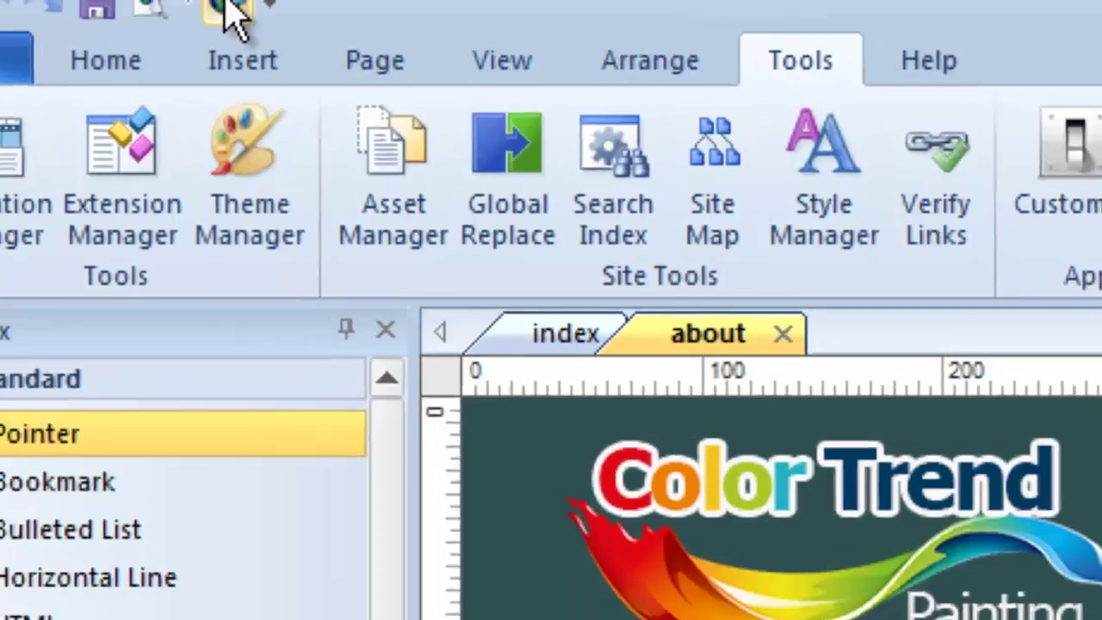
left_click(238, 3)
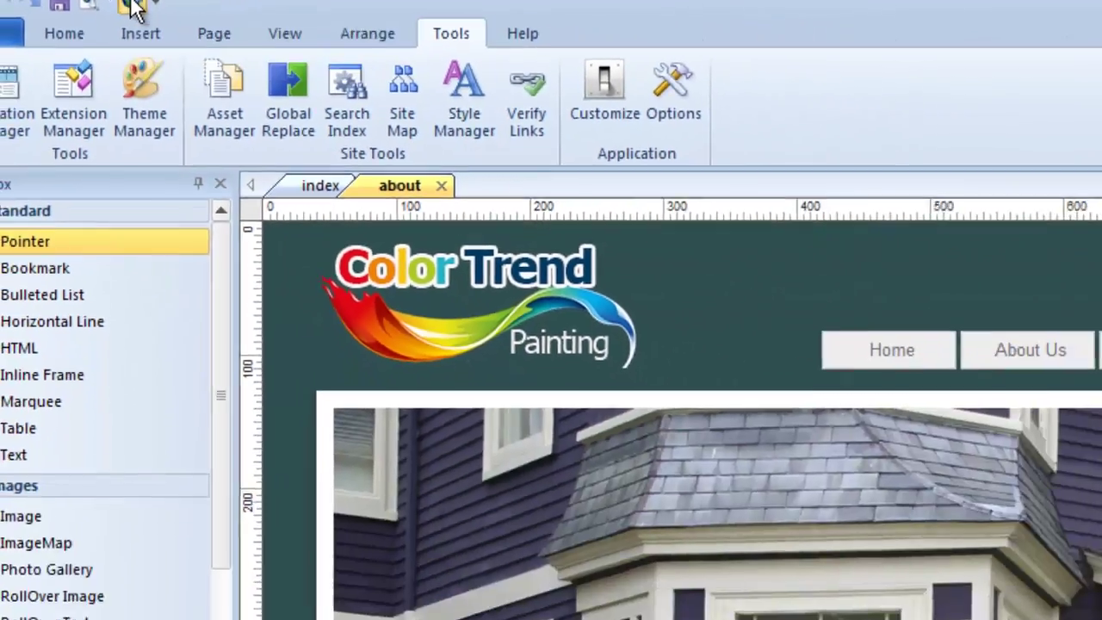
left_click(131, 6)
left_click_drag(1013, 450, 801, 441)
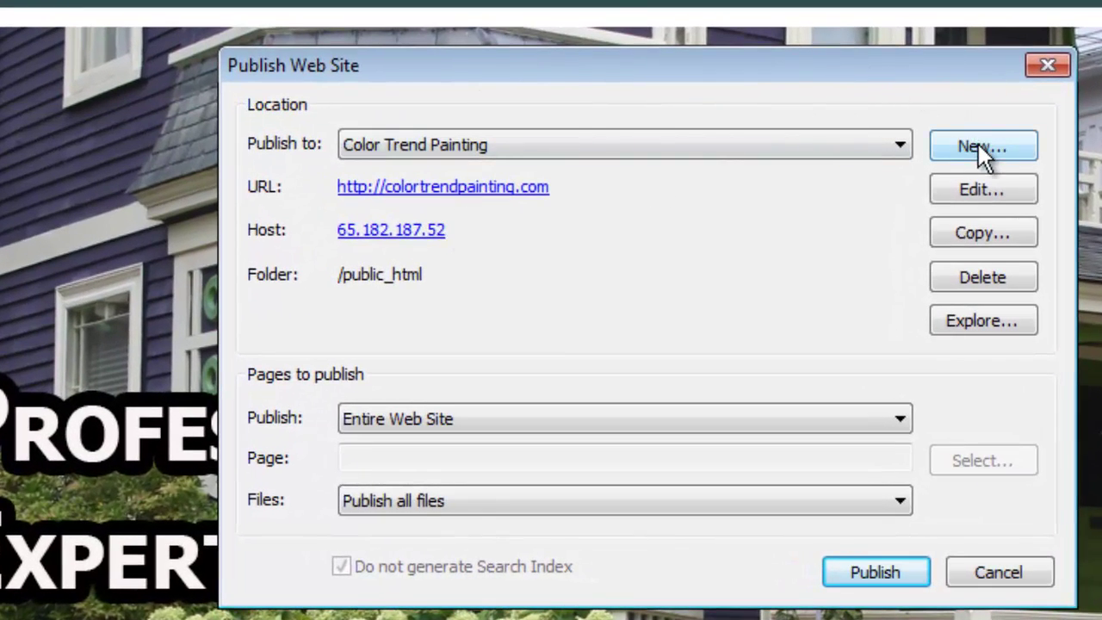
- View the fields required for a new FTP Server publish location, and cancel without adding one
left_click(978, 143)
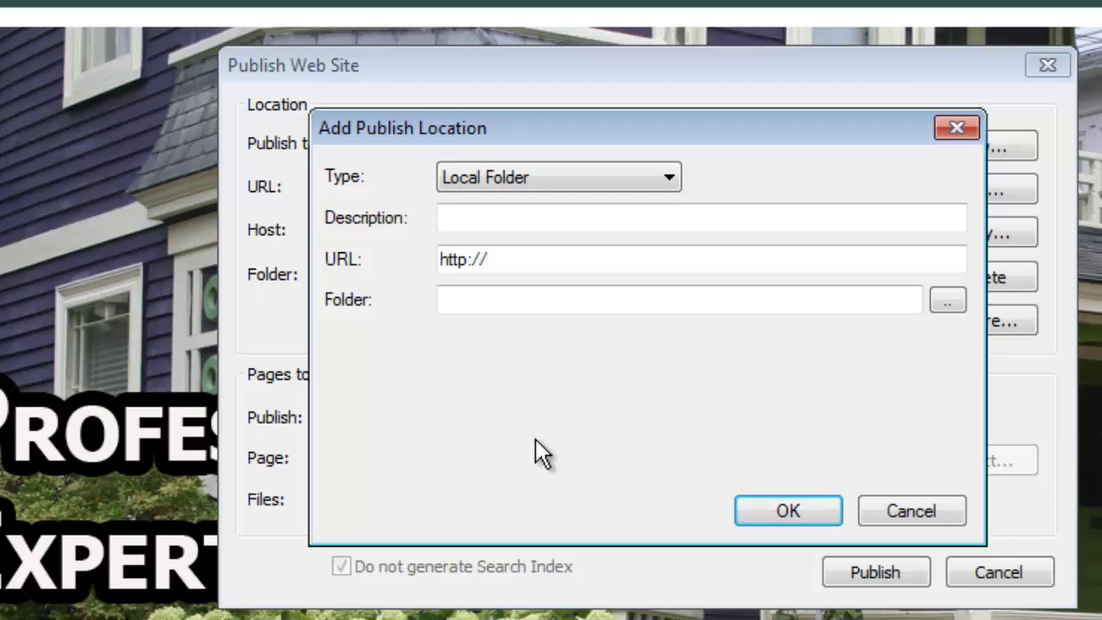
left_click(666, 179)
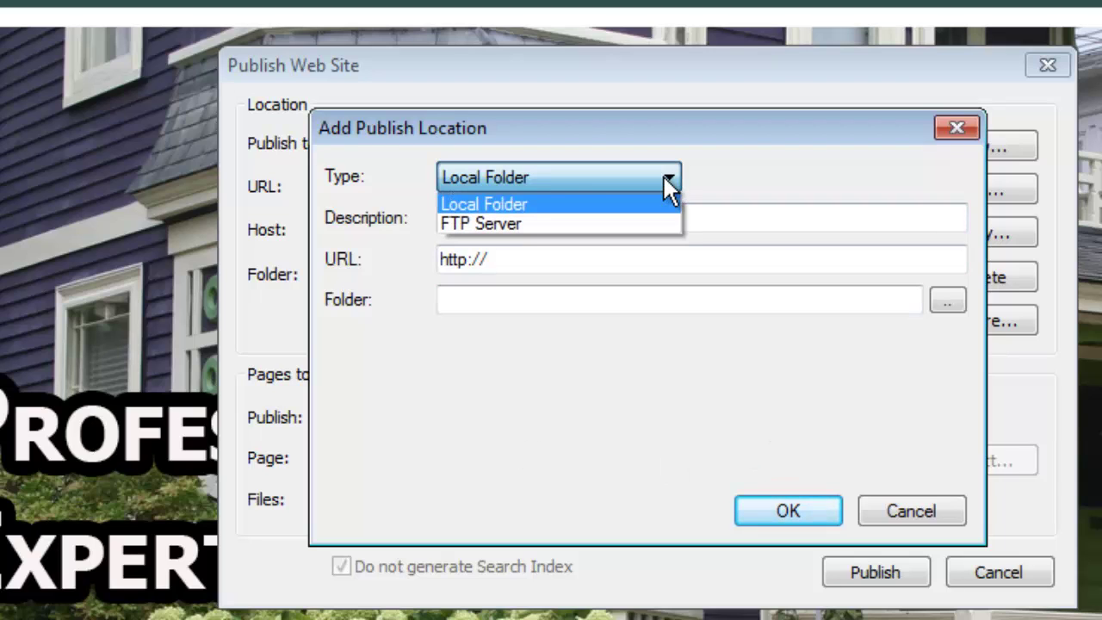
left_click(506, 221)
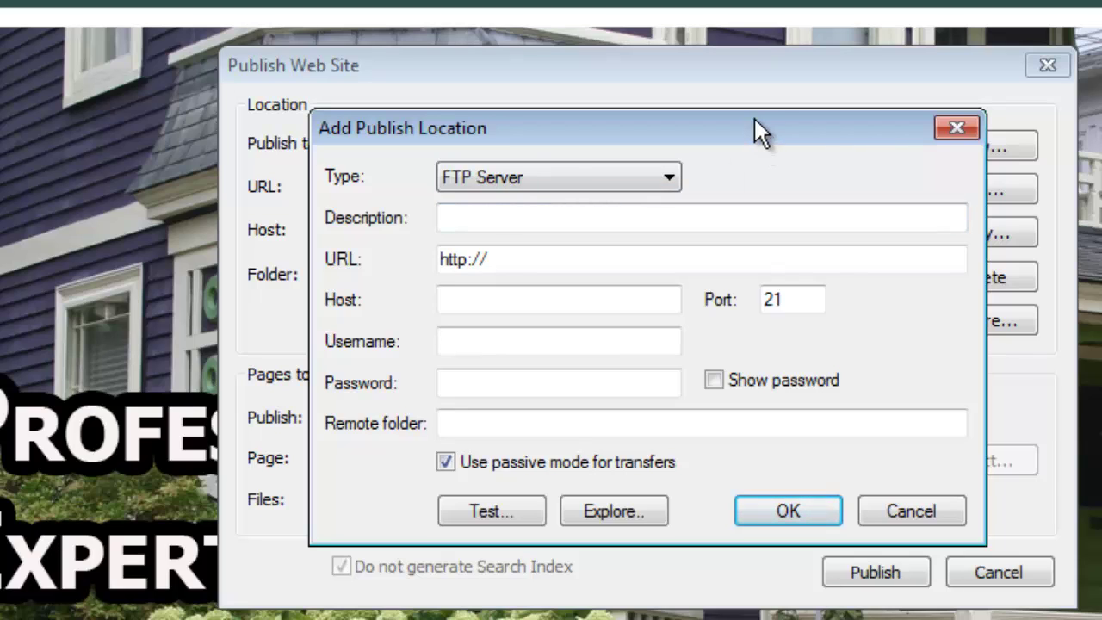
key("Tab")
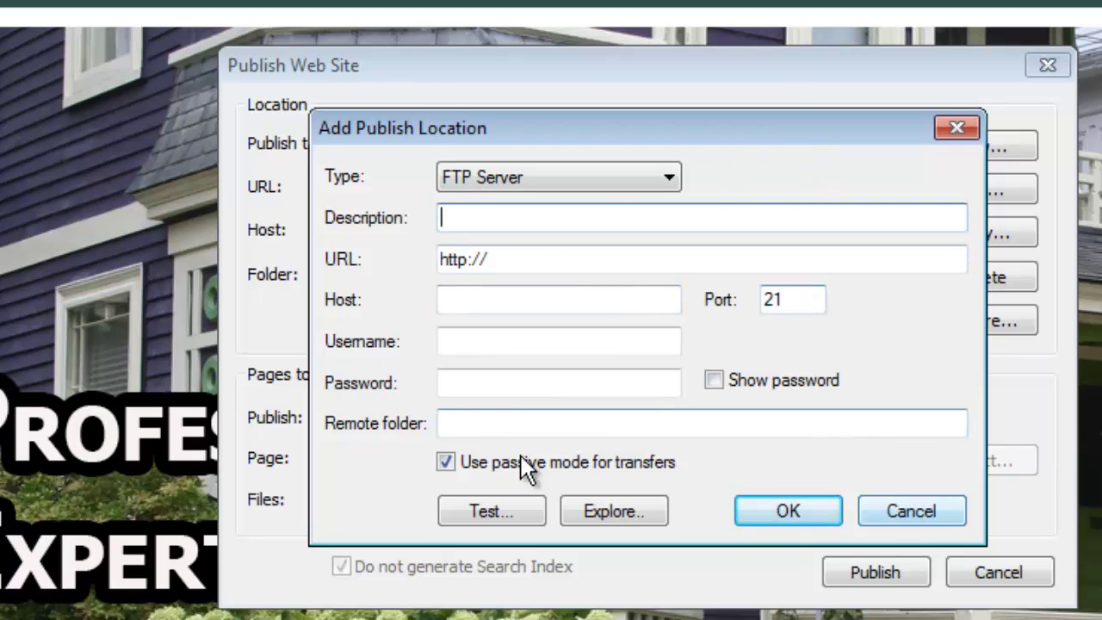
left_click(899, 507)
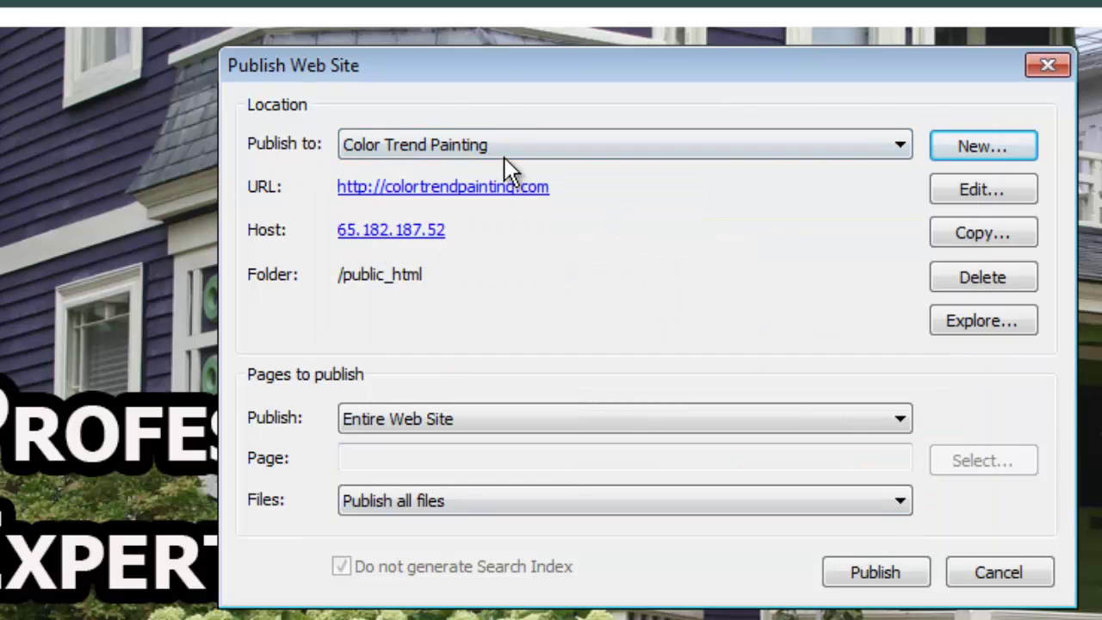
- Edit the Color Trend Painting publish location and enter /public_html as its remote folder
left_click(984, 188)
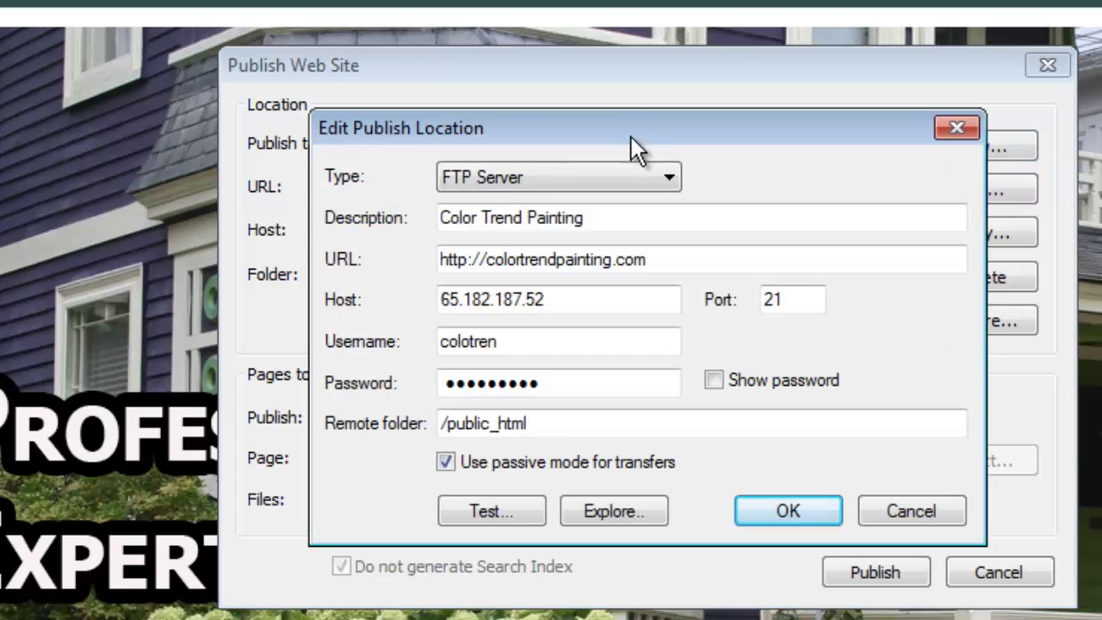
left_click_drag(627, 126, 630, 80)
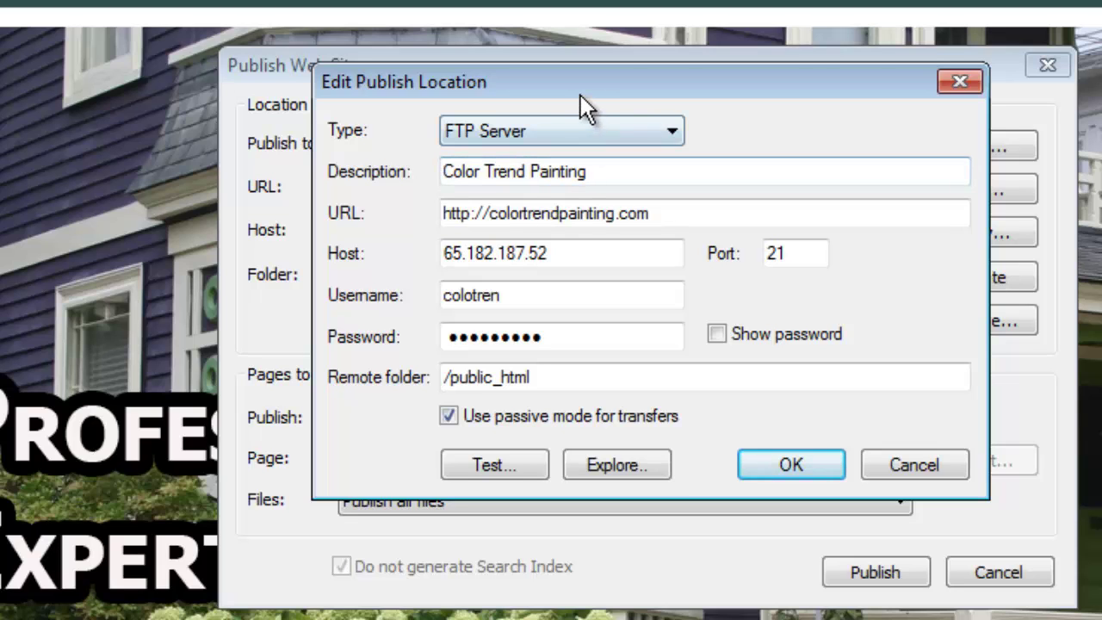
left_click_drag(581, 86, 583, 242)
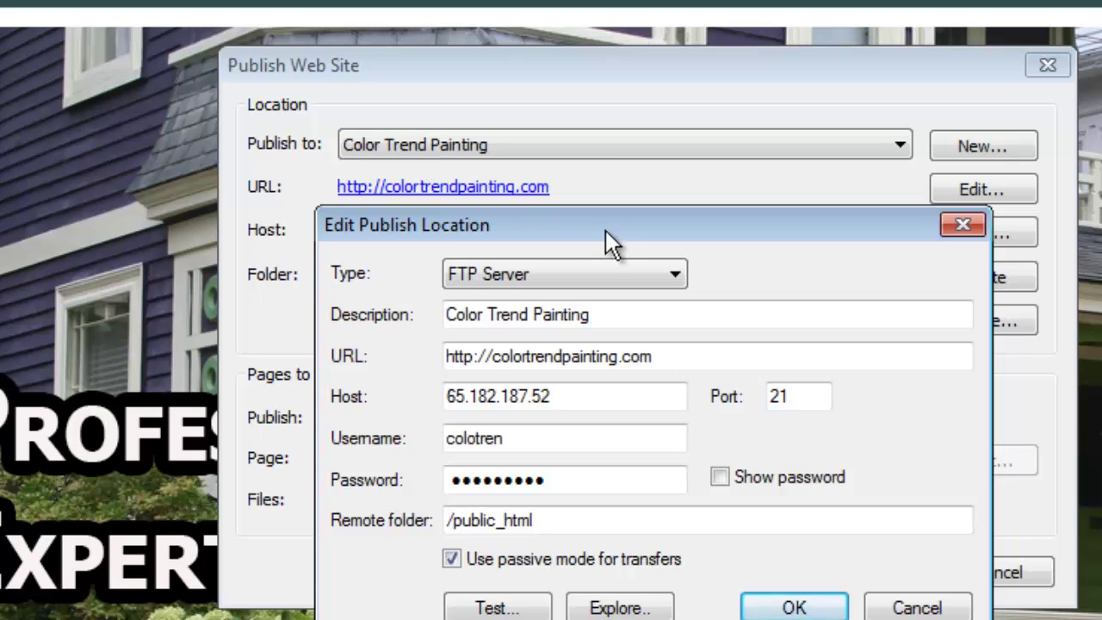
left_click_drag(618, 218, 562, 52)
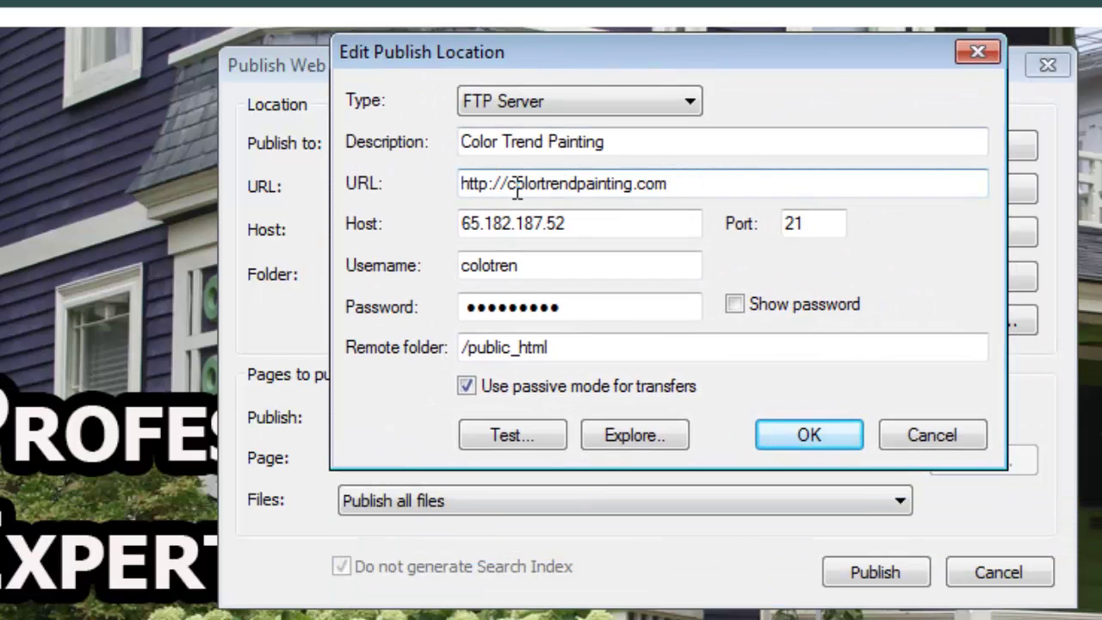
left_click_drag(598, 58, 578, 274)
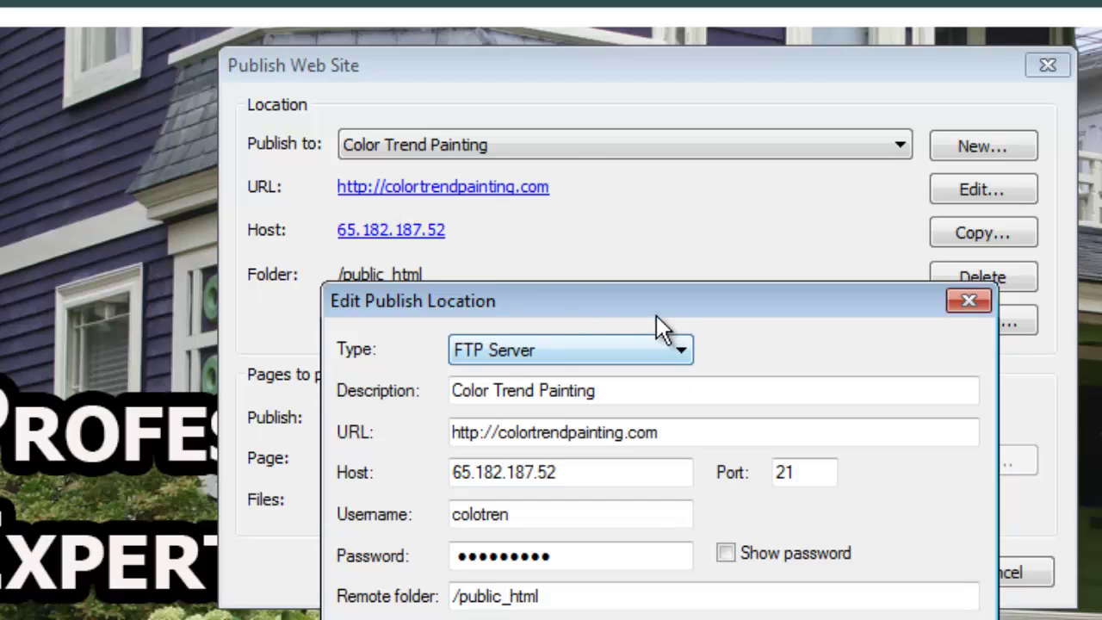
left_click_drag(656, 303, 667, 30)
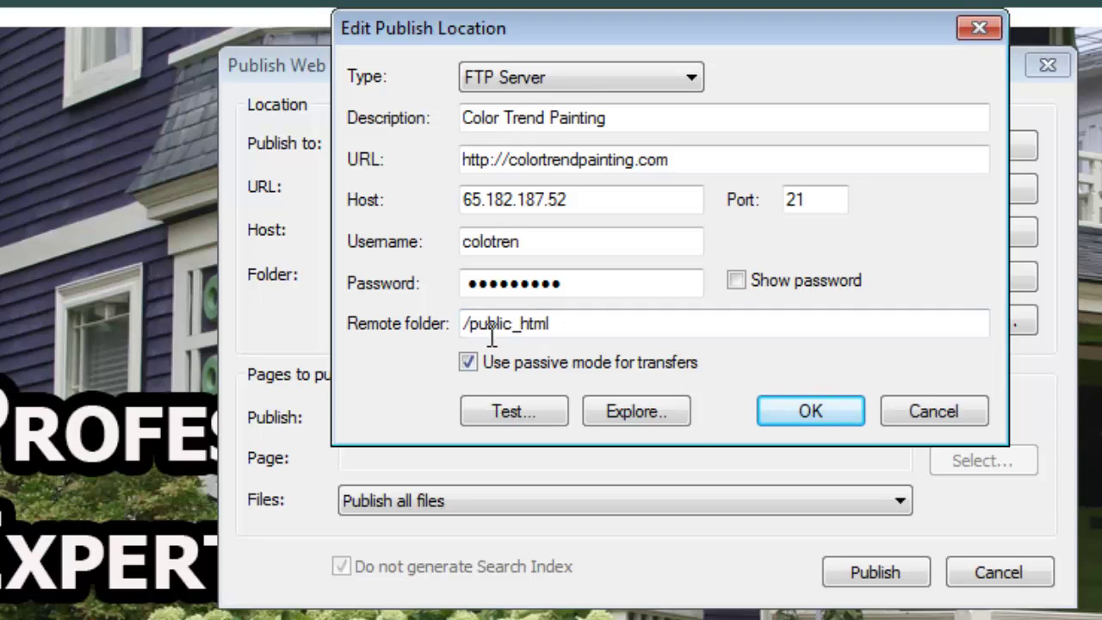
left_click_drag(466, 324, 580, 322)
key("ctrl+c")
type("/")
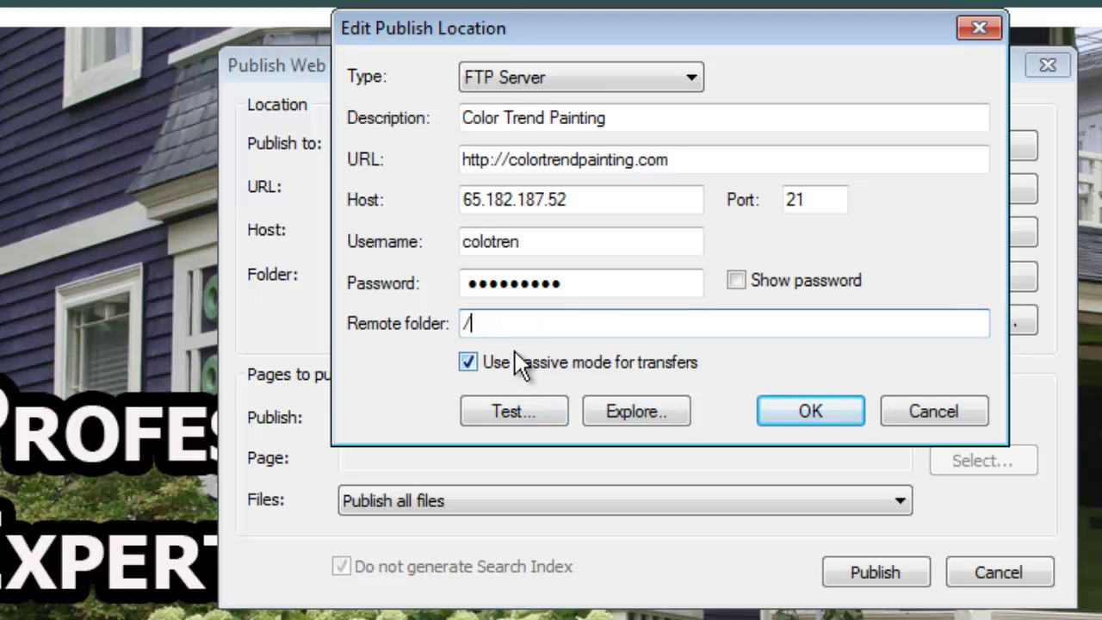
key("ctrl+v")
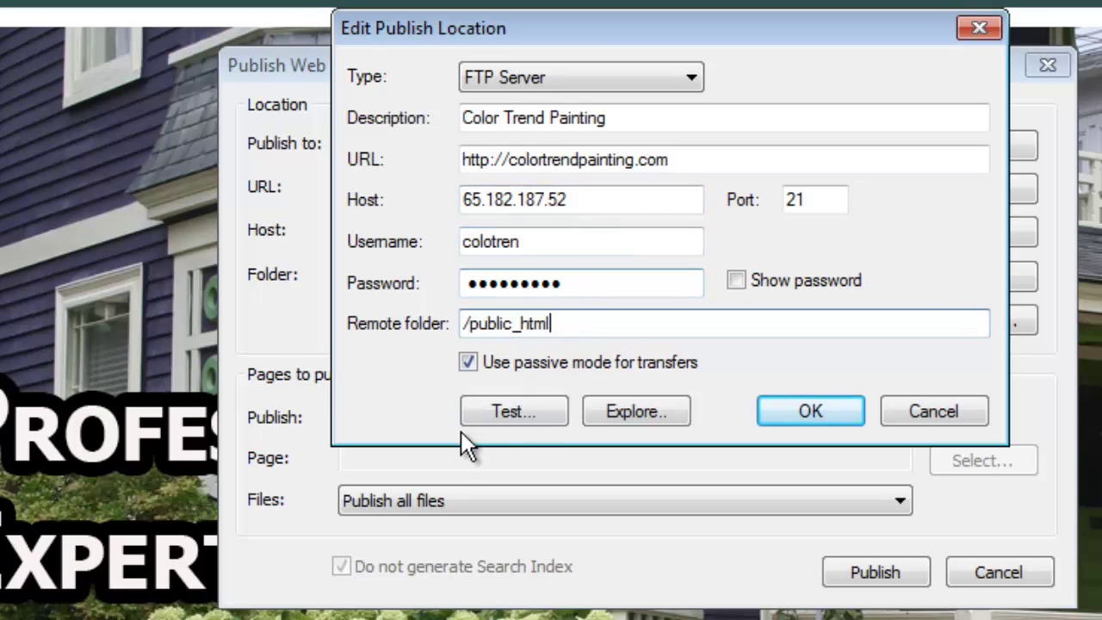
- Test the FTP connection of the Color Trend Painting publish location and save its settings
left_click(515, 411)
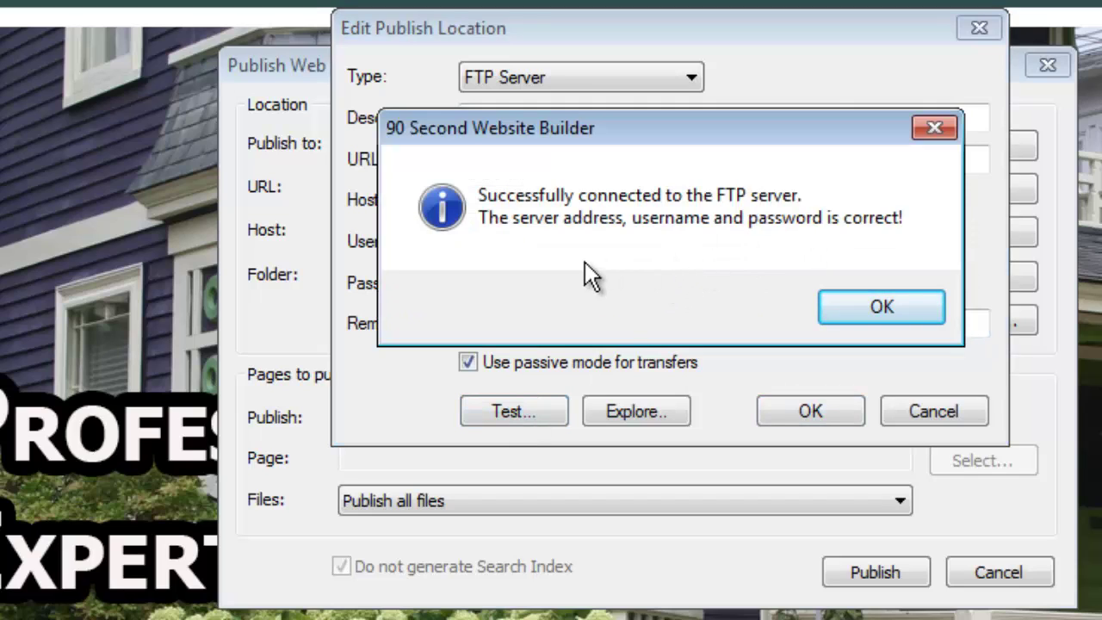
left_click(888, 310)
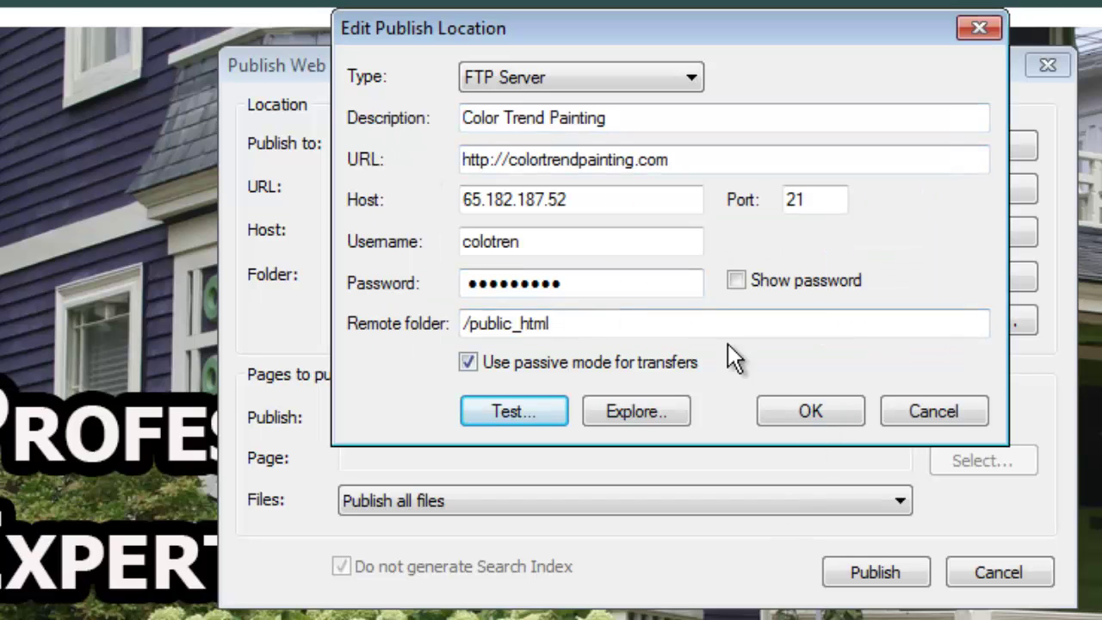
left_click(811, 412)
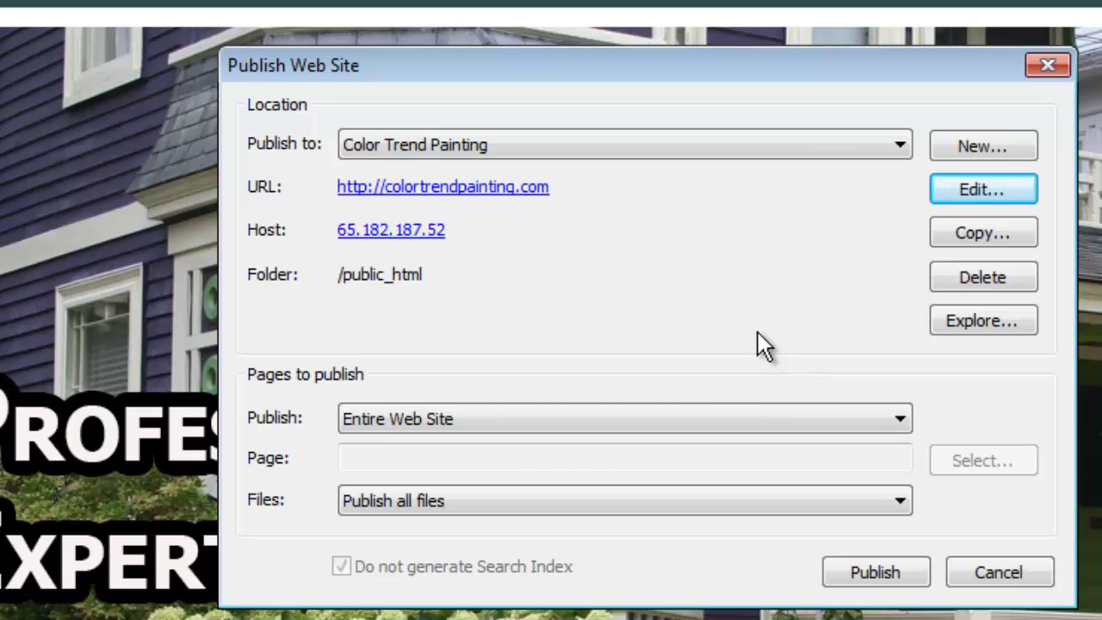
- Look through the list of saved publish locations, and close the publishing dialog without publishing
left_click(901, 148)
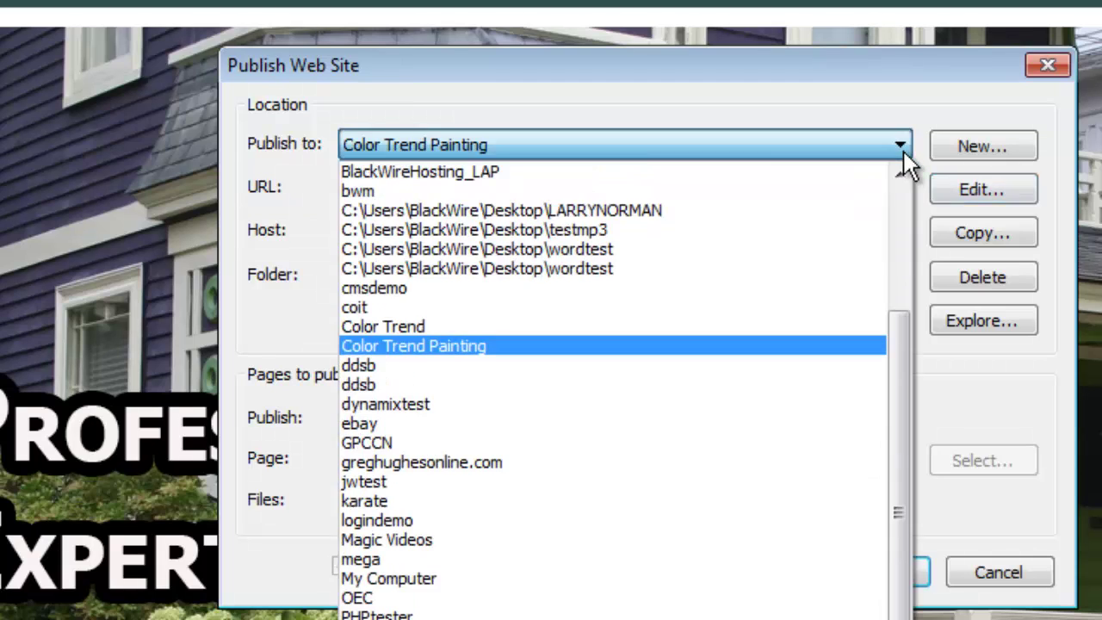
left_click_drag(905, 361, 919, 319)
left_click(505, 443)
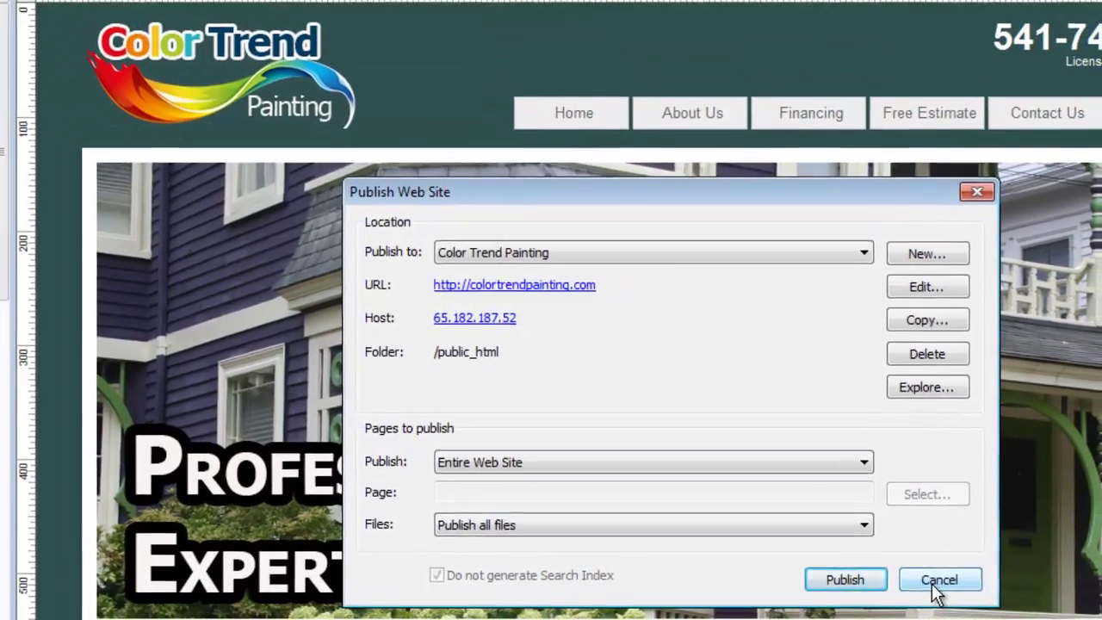
left_click(951, 580)
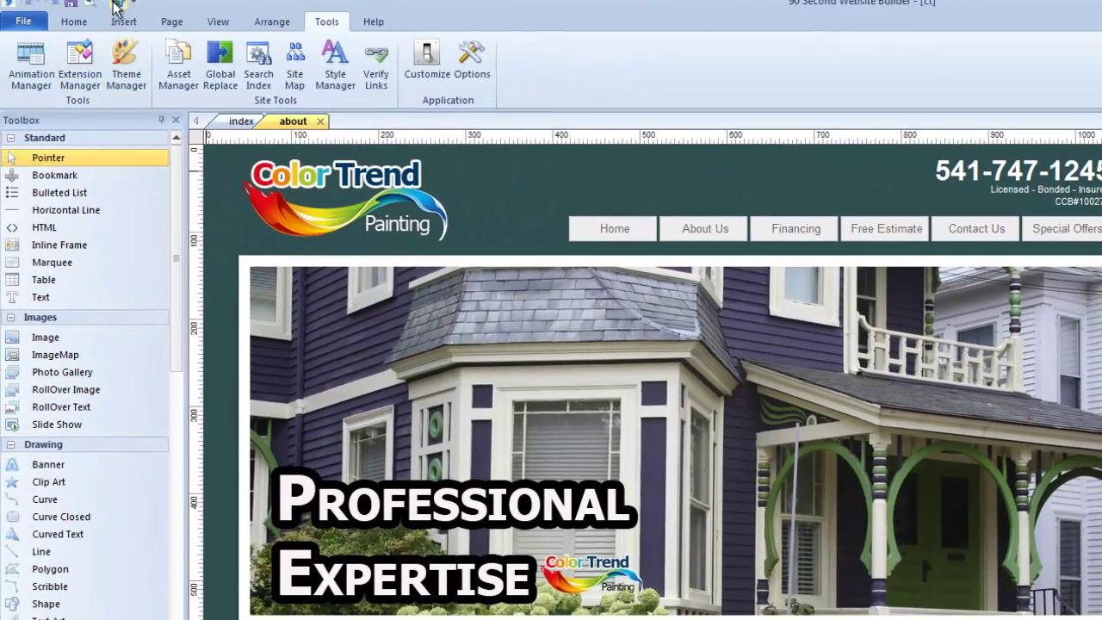
left_click(116, 3)
left_click_drag(678, 350, 536, 217)
left_click(830, 515)
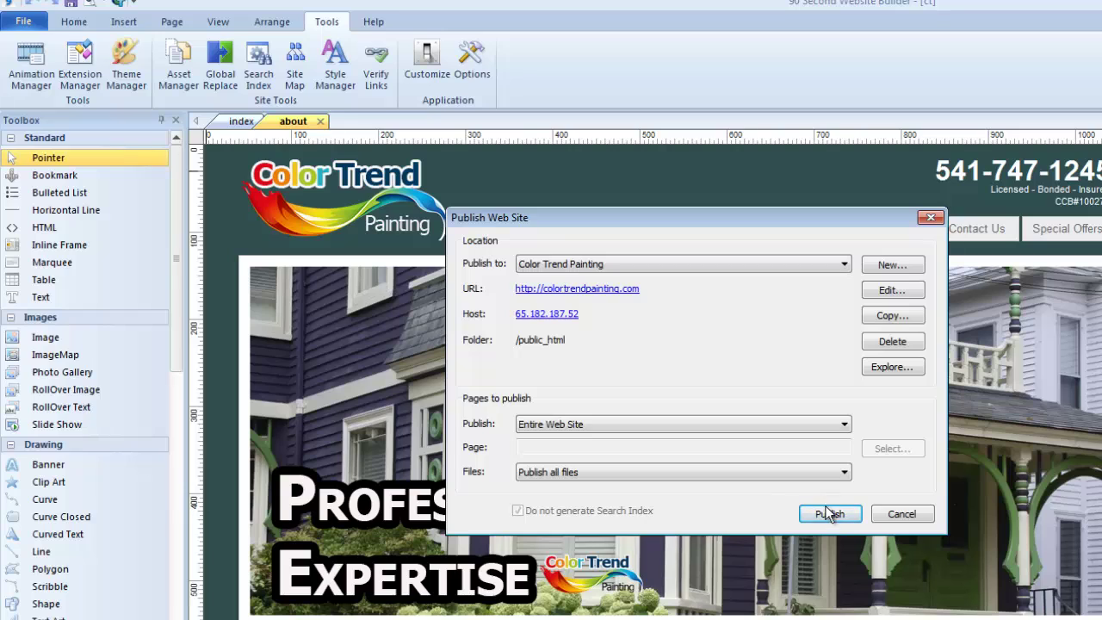
left_click(903, 517)
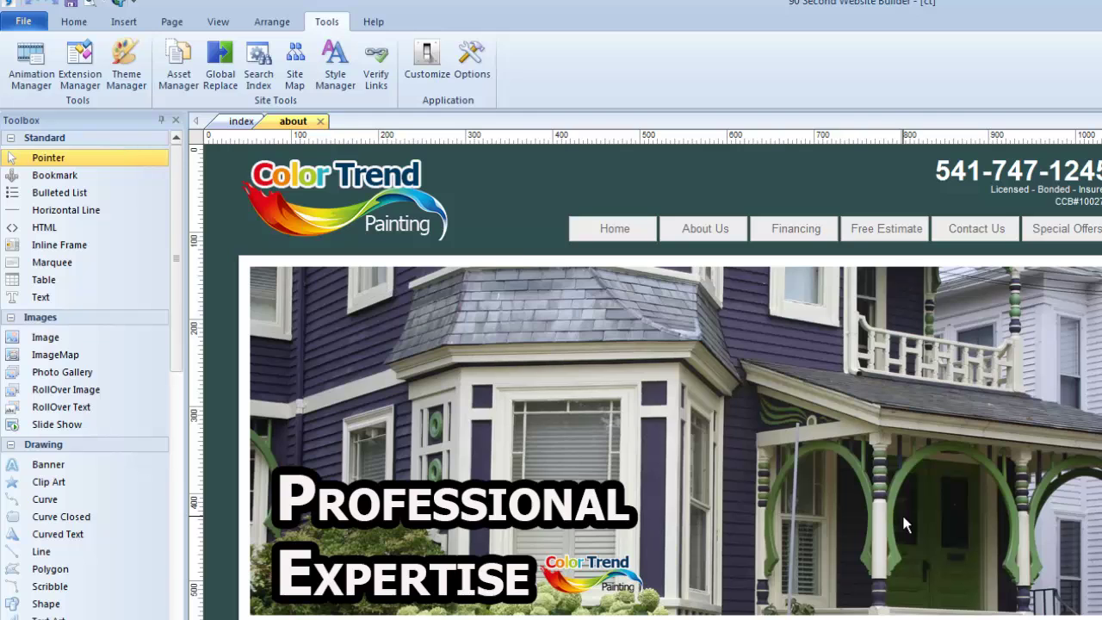
- Publish the entire web site with all files to the Color Trend Painting location and open the published website
left_click(121, 7)
left_click_drag(700, 292, 566, 209)
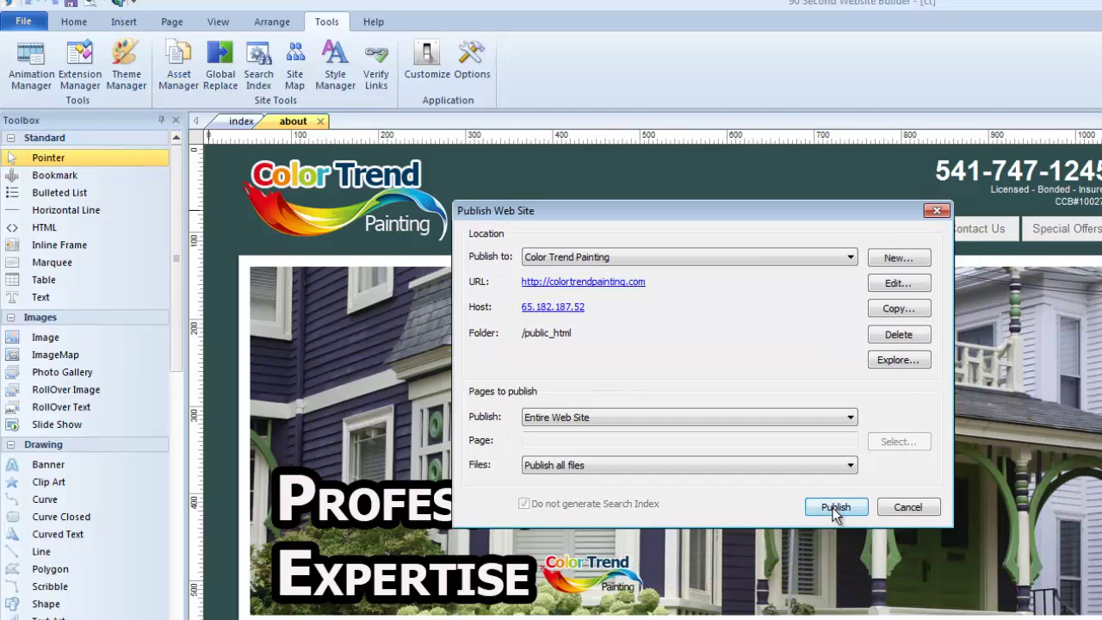
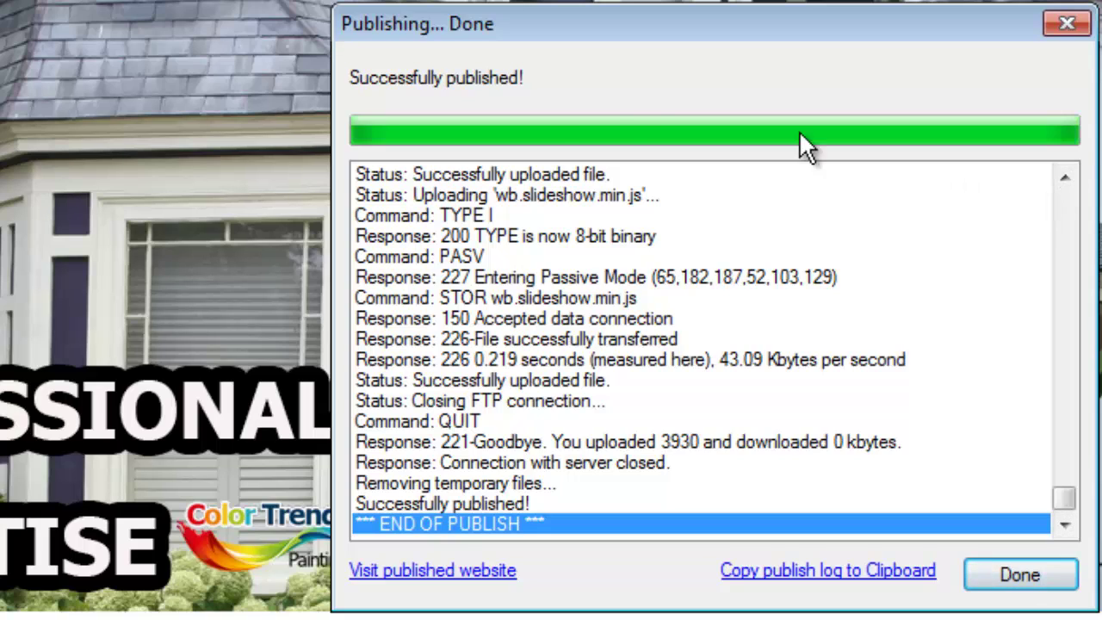
left_click_drag(1064, 498, 1075, 536)
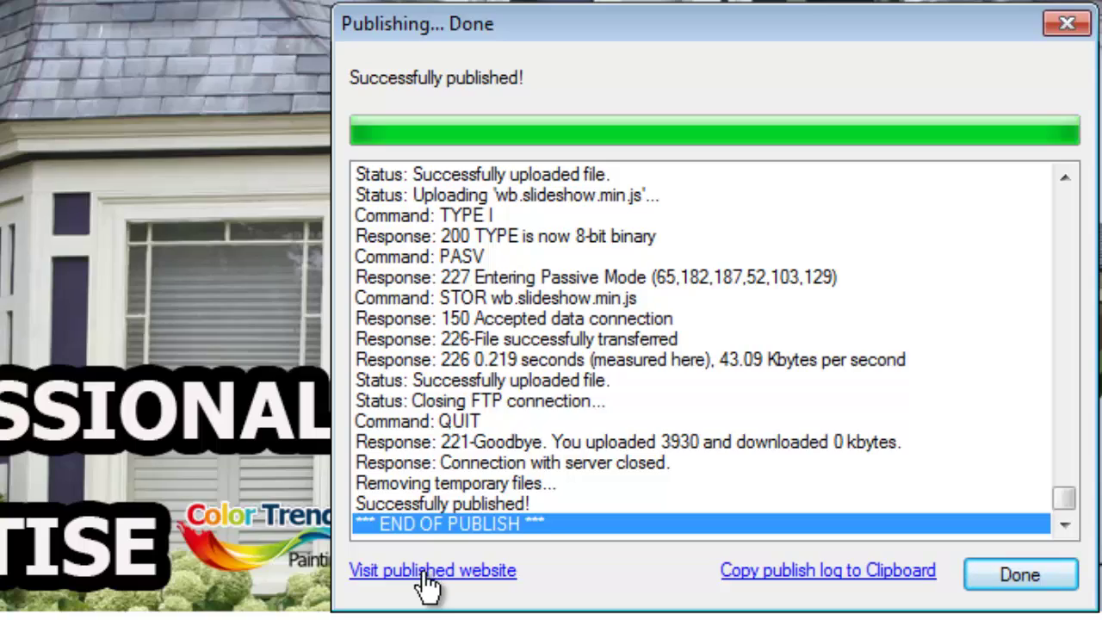
key("Return")
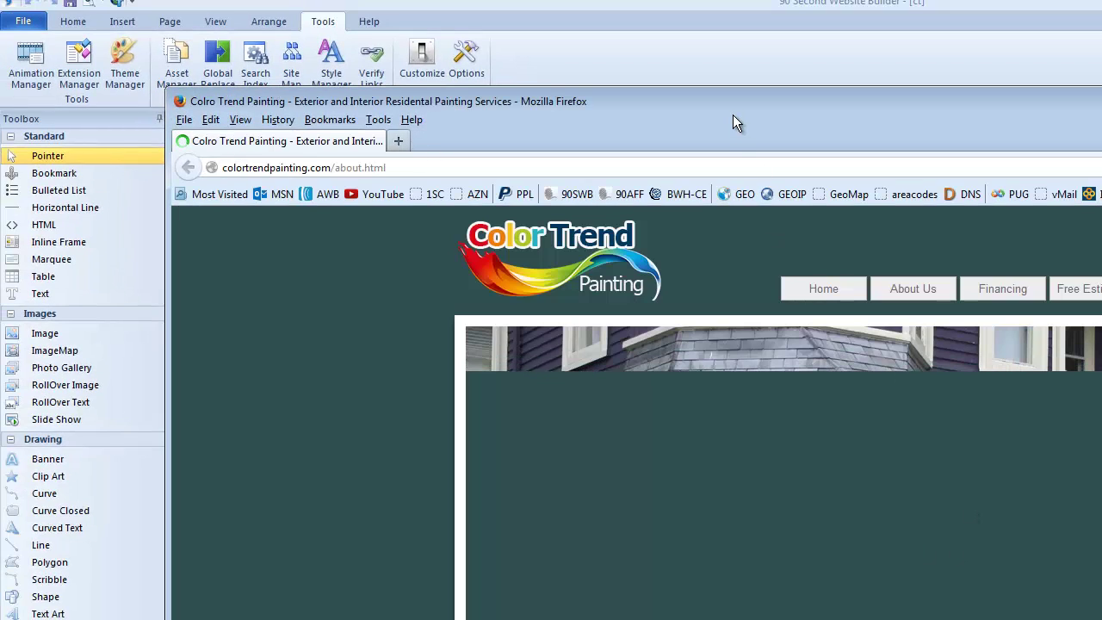
- Look over the published about page of Color Trend Painting in the browser, from its header down to the information boxes
left_click_drag(729, 96, 546, 39)
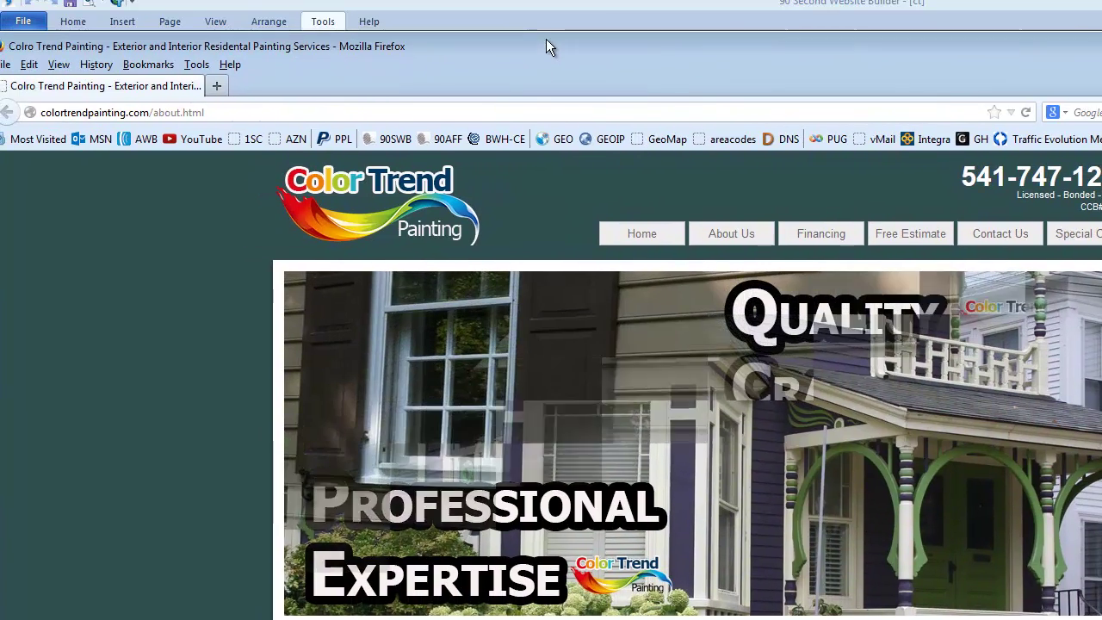
left_click_drag(1075, 52, 996, 53)
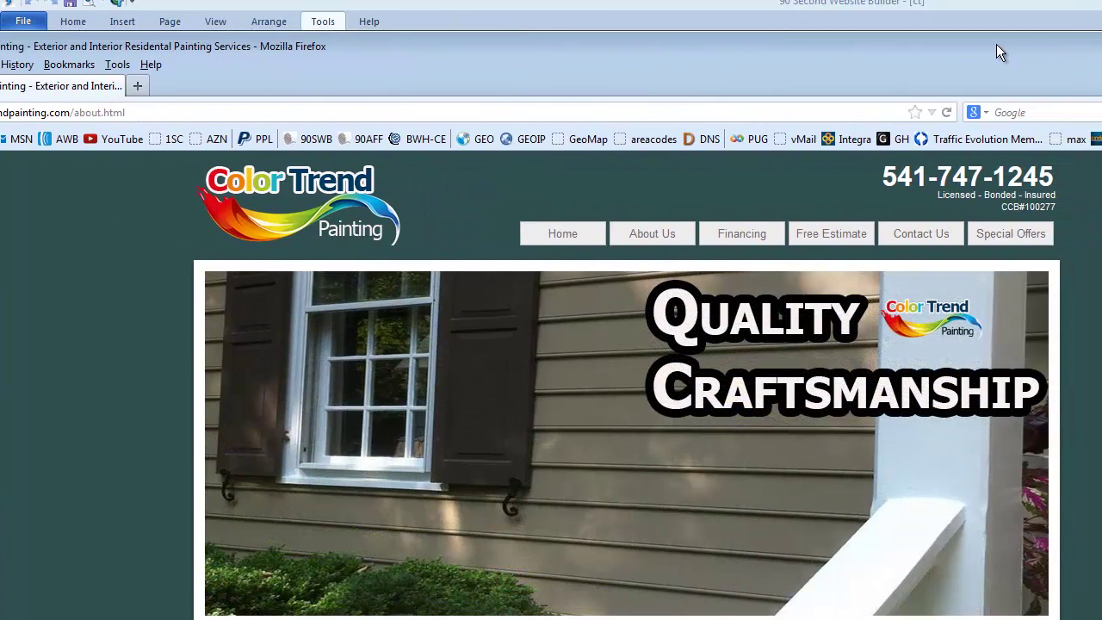
scroll(551, 384, "down", 10)
scroll(551, 384, "up", 10)
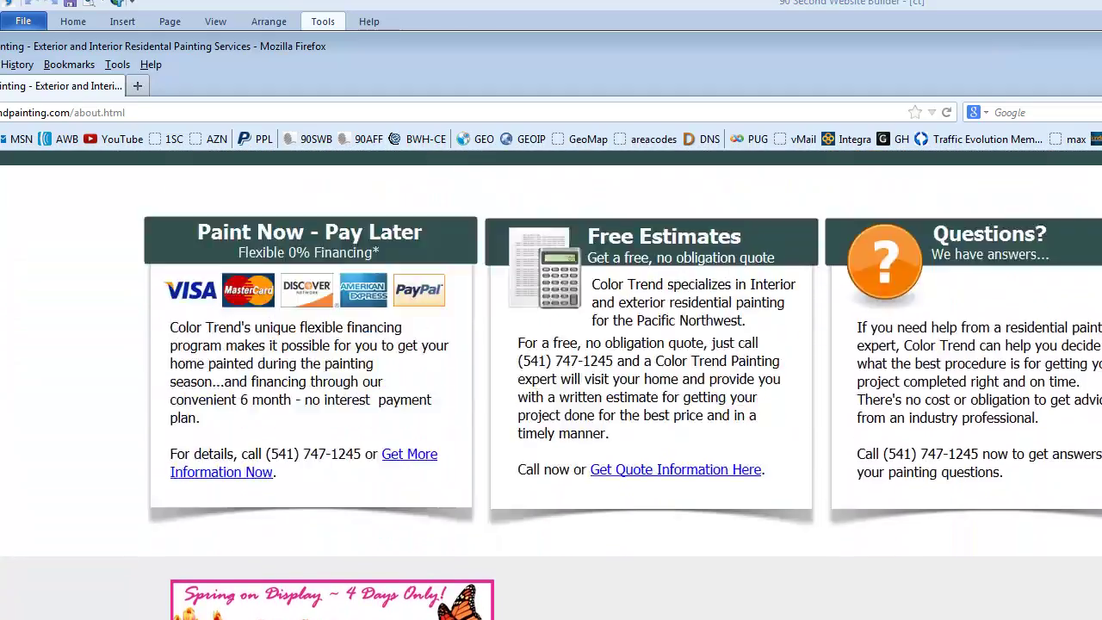
- Switch back to 90 Second Website Builder and open the web site publishing dialog
key("alt+Tab")
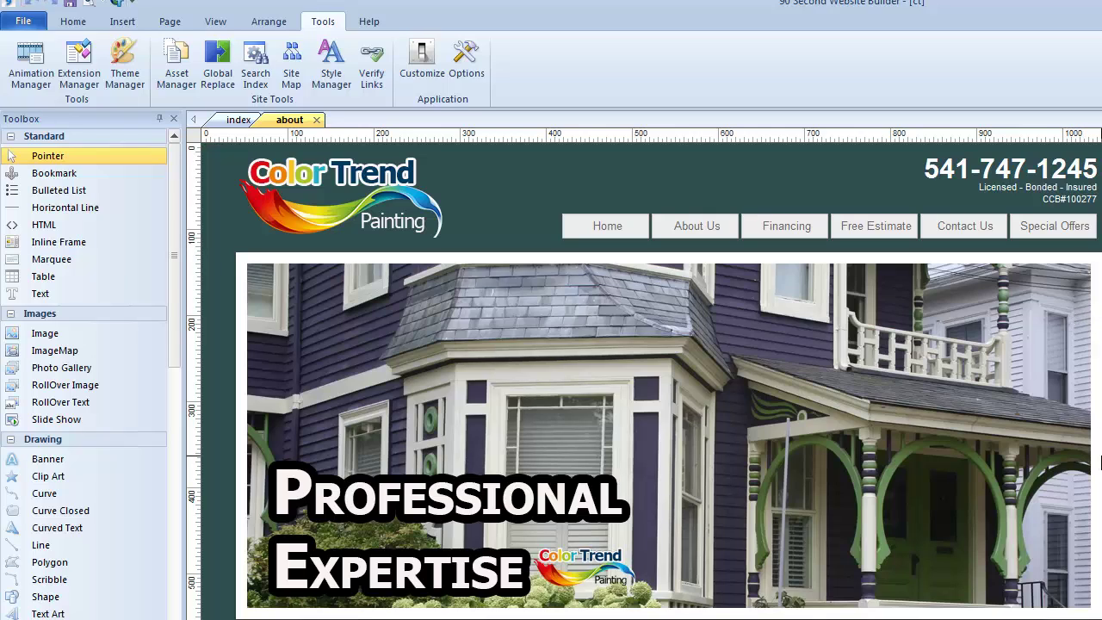
left_click(117, 4)
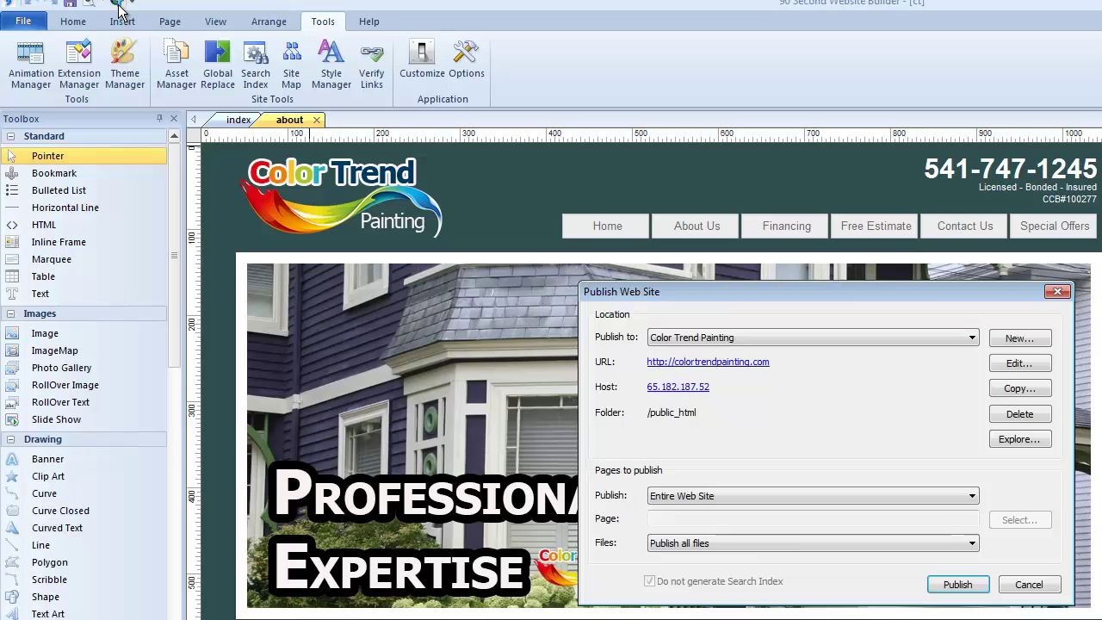
left_click_drag(715, 293, 548, 259)
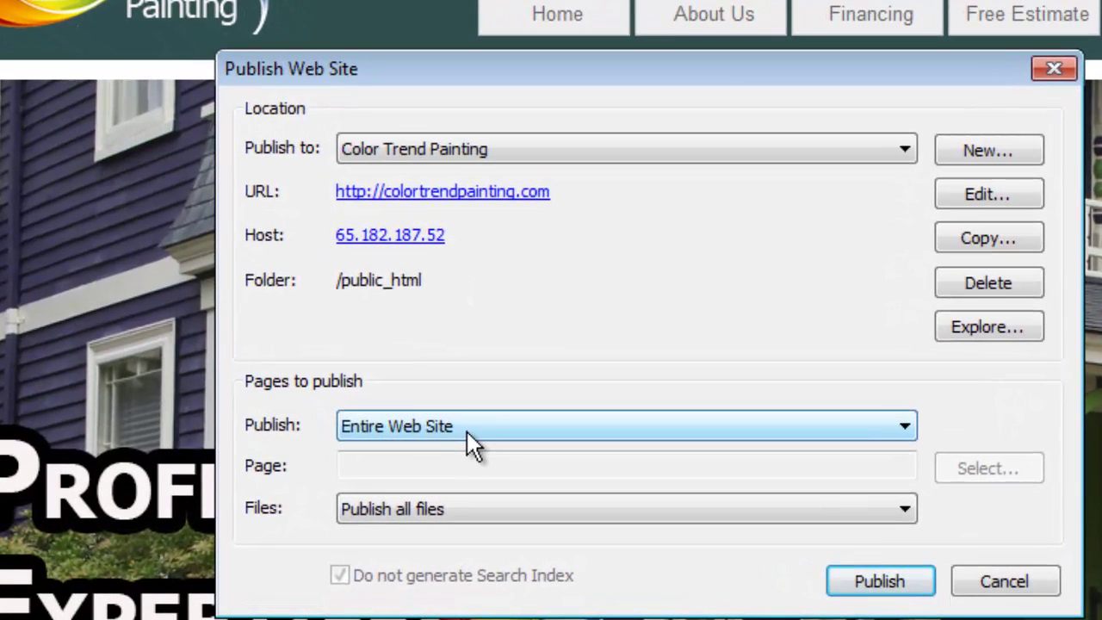
- Limit publishing to the selected page about and to HTML files only
left_click(462, 425)
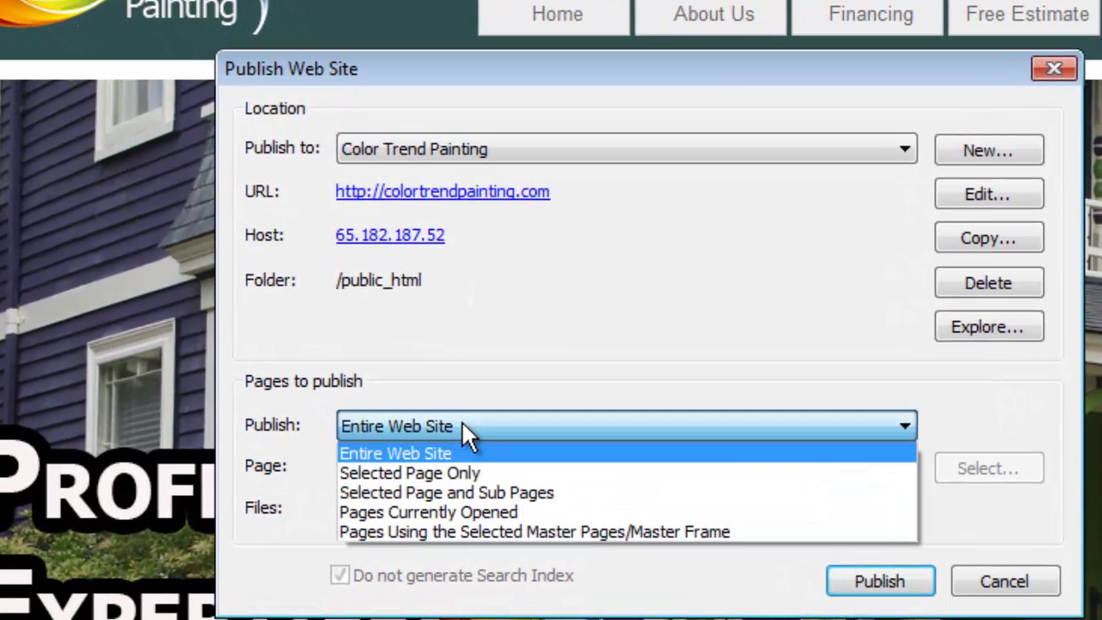
left_click(437, 473)
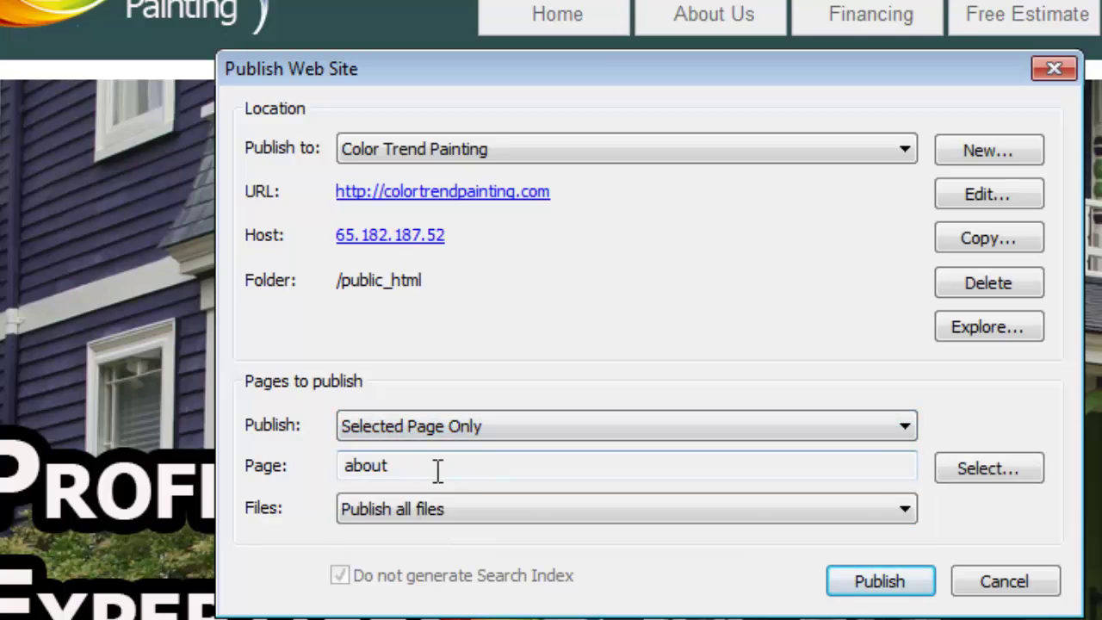
left_click(983, 473)
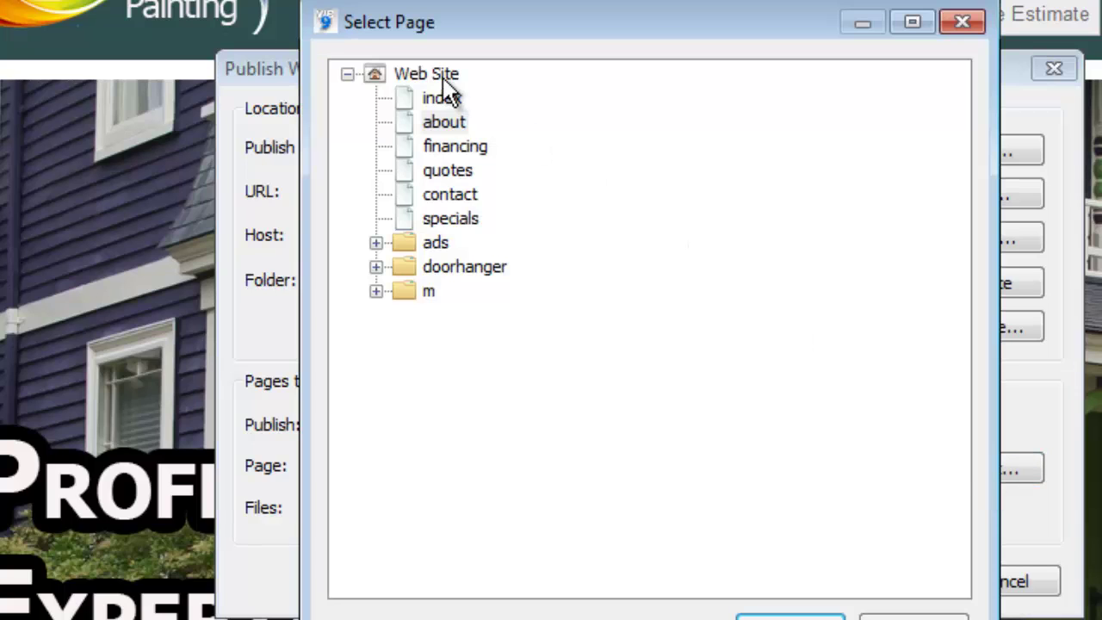
left_click(415, 126)
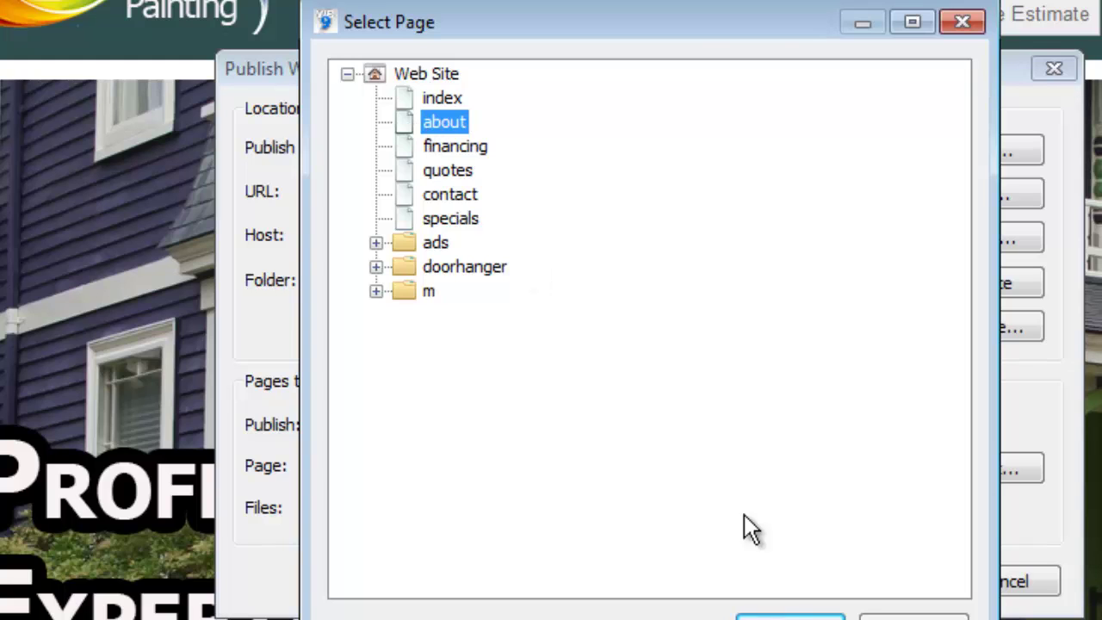
left_click(791, 617)
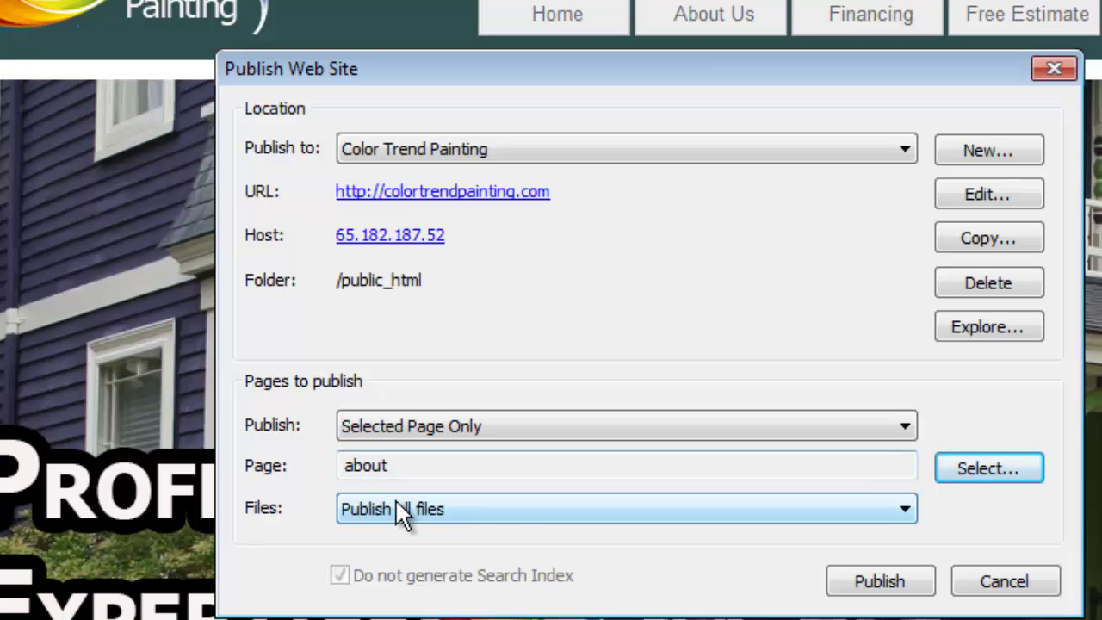
left_click(370, 506)
left_click(397, 551)
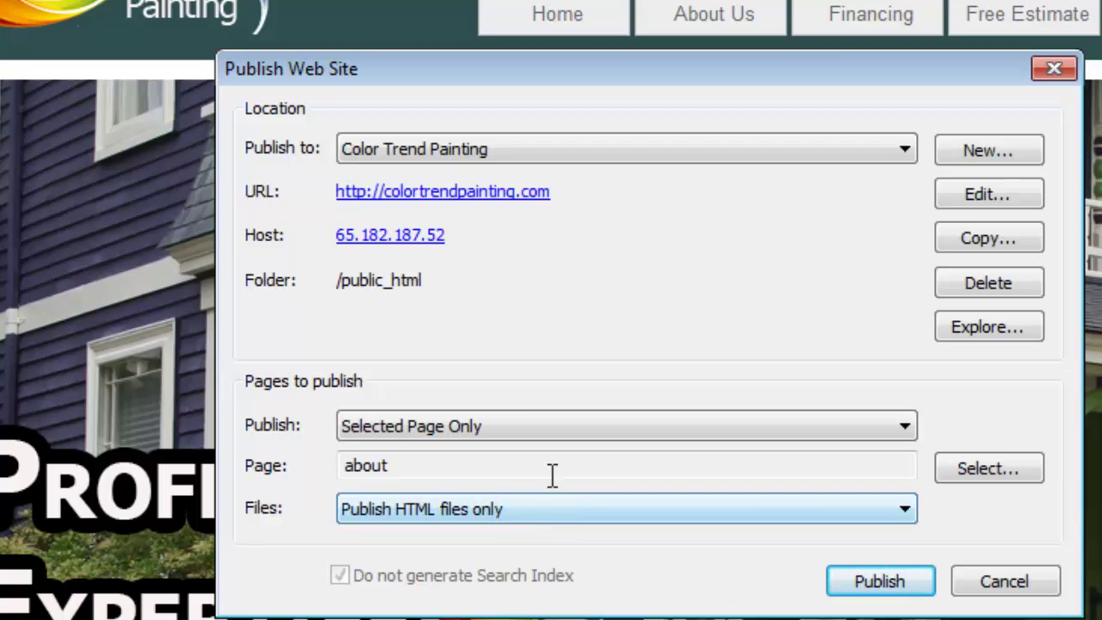
- Try publishing Pages Currently Opened with changed files only, and the scope Pages Using the Selected Master Pages/Master Frame
left_click(500, 428)
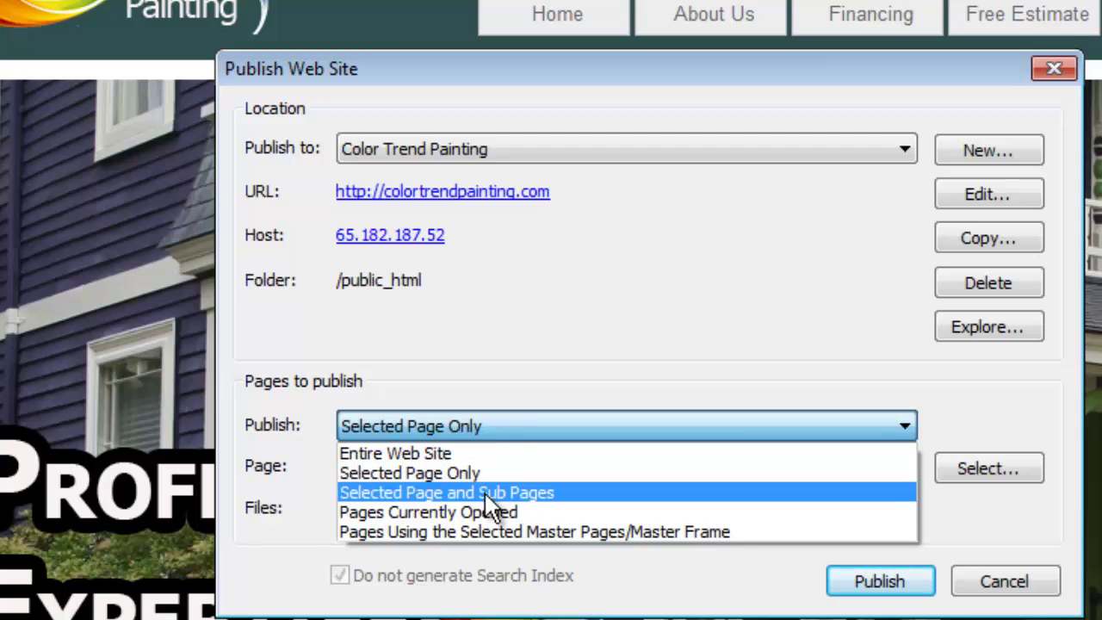
left_click(478, 513)
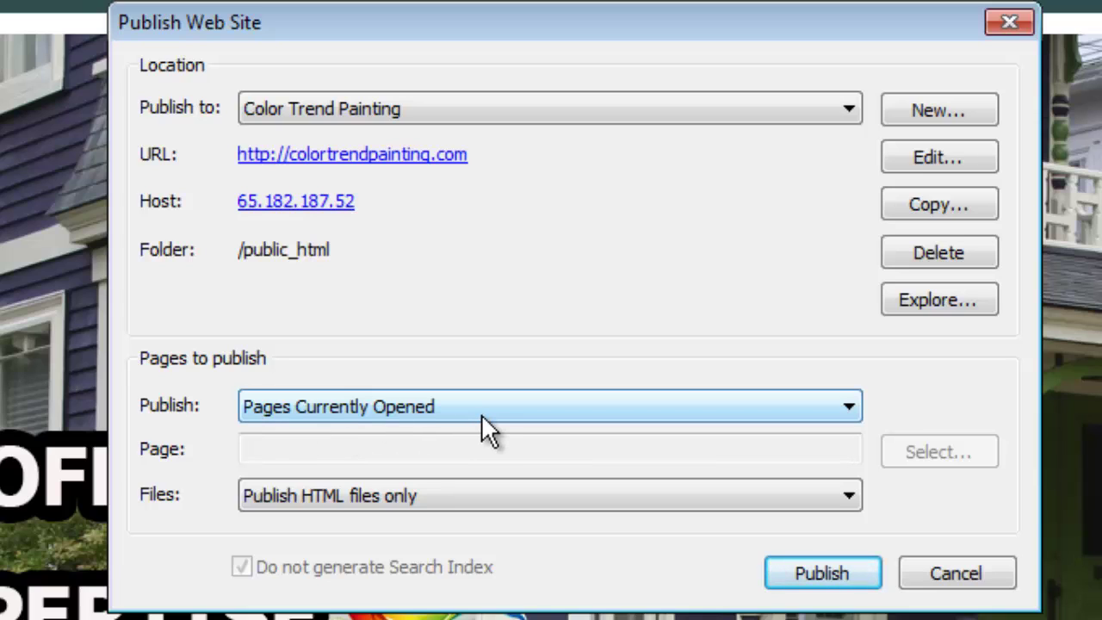
left_click(369, 493)
left_click(347, 523)
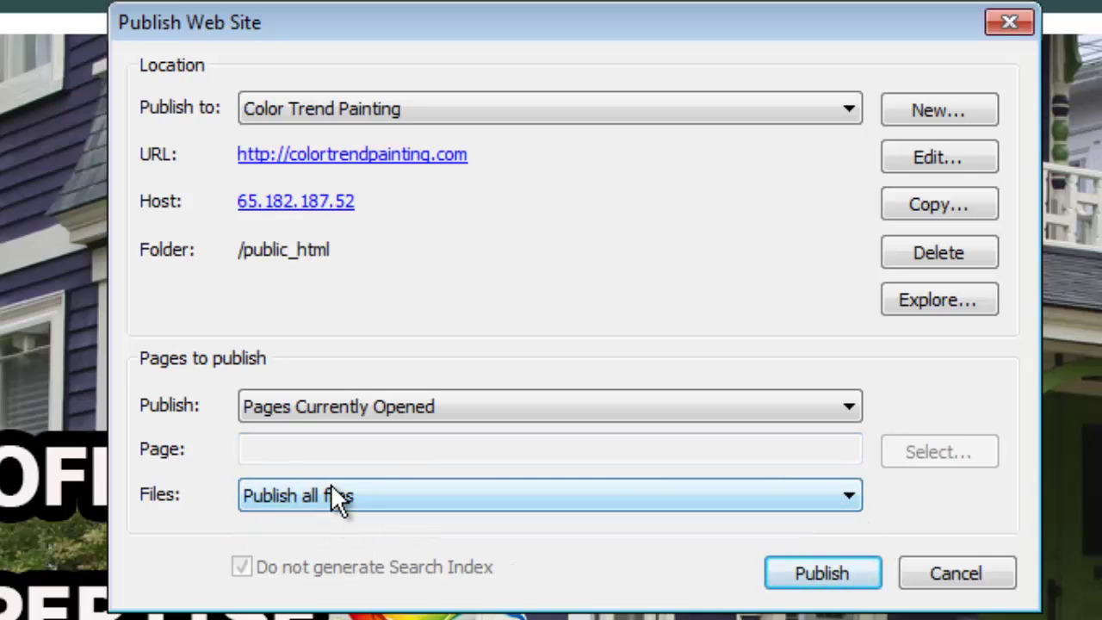
left_click(338, 495)
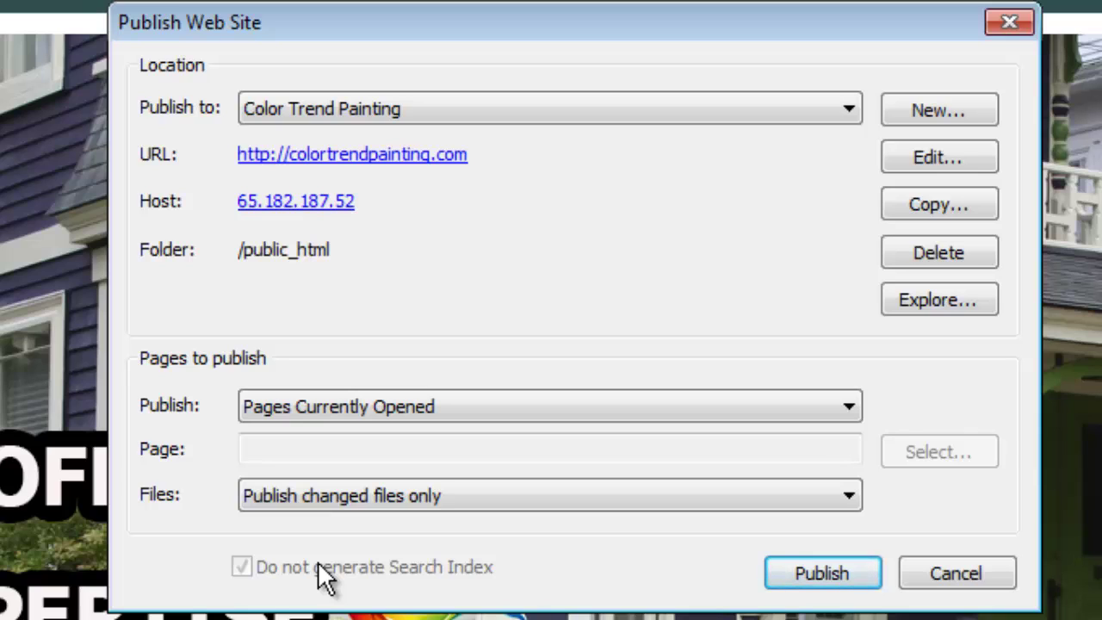
left_click(417, 408)
left_click(516, 520)
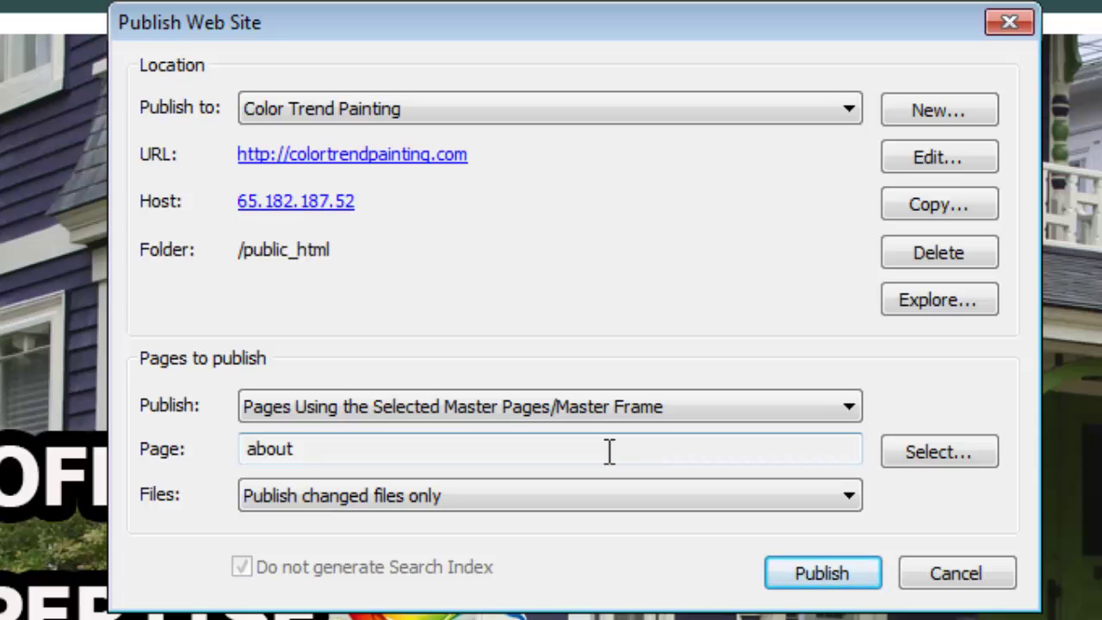
- Set the publishing scope to Entire Web Site with all files
left_click(848, 411)
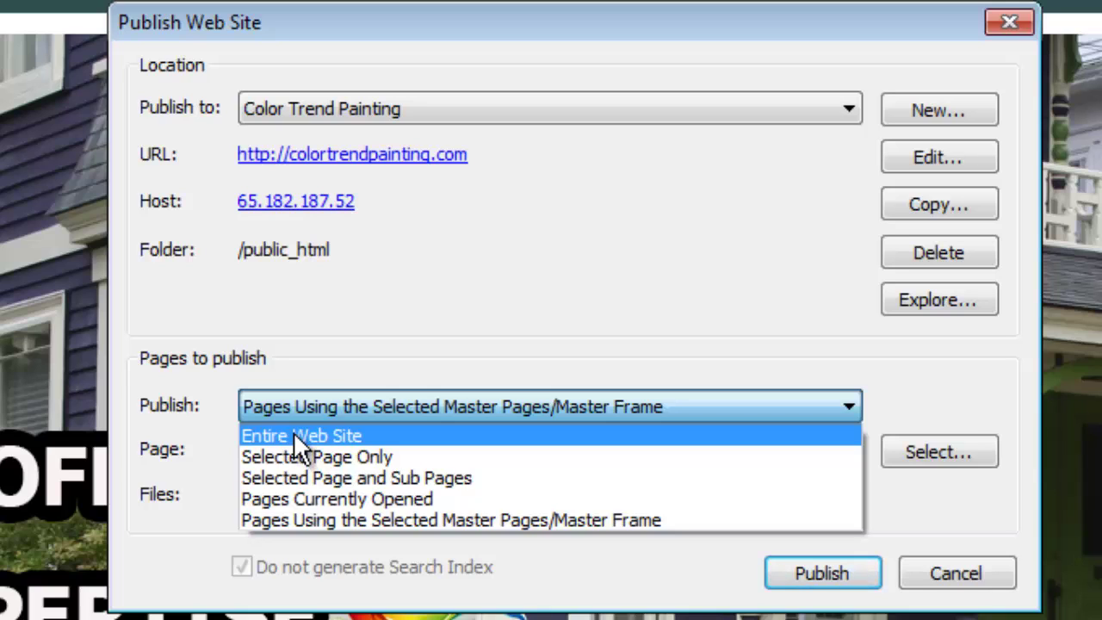
left_click(294, 435)
left_click(316, 498)
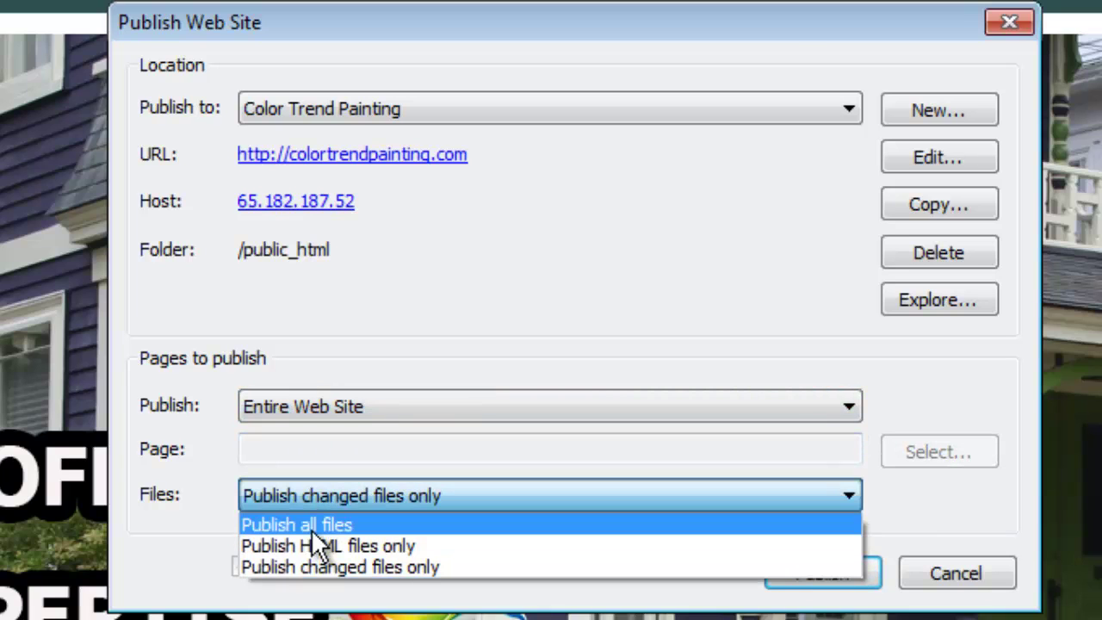
left_click(312, 527)
left_click(360, 452)
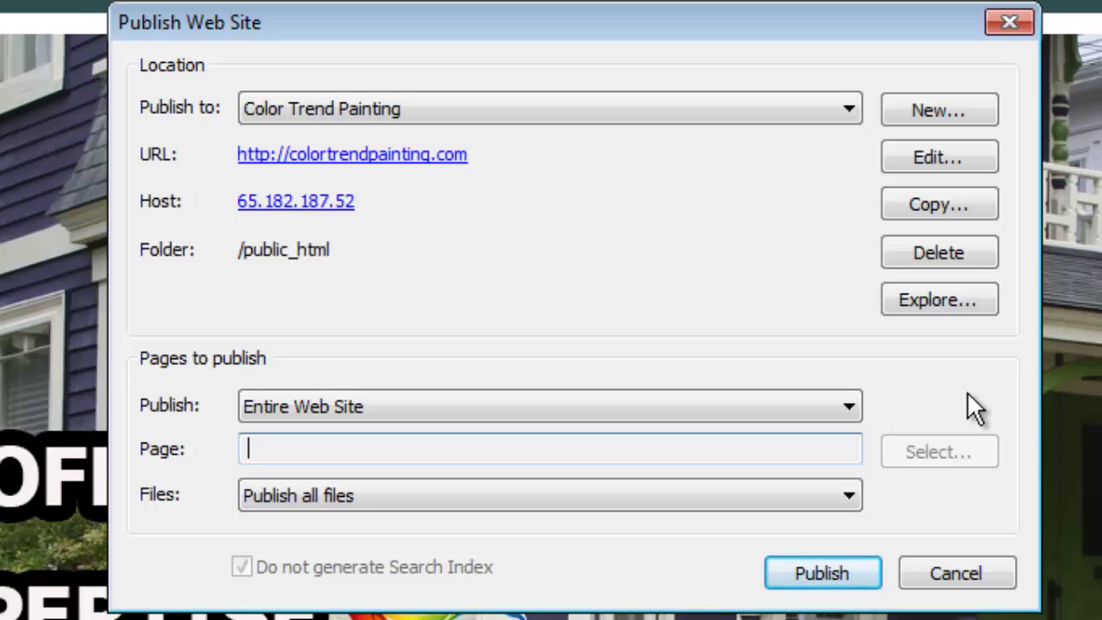
- Review the FTP settings of the Color Trend Painting publish location and close them without saving
left_click(941, 155)
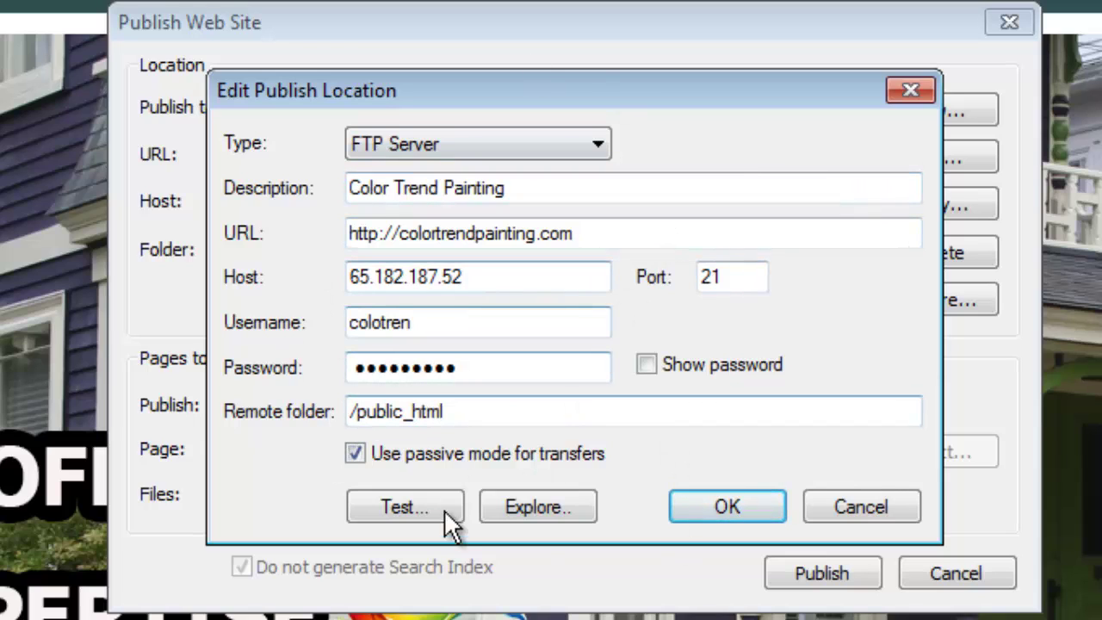
left_click(866, 508)
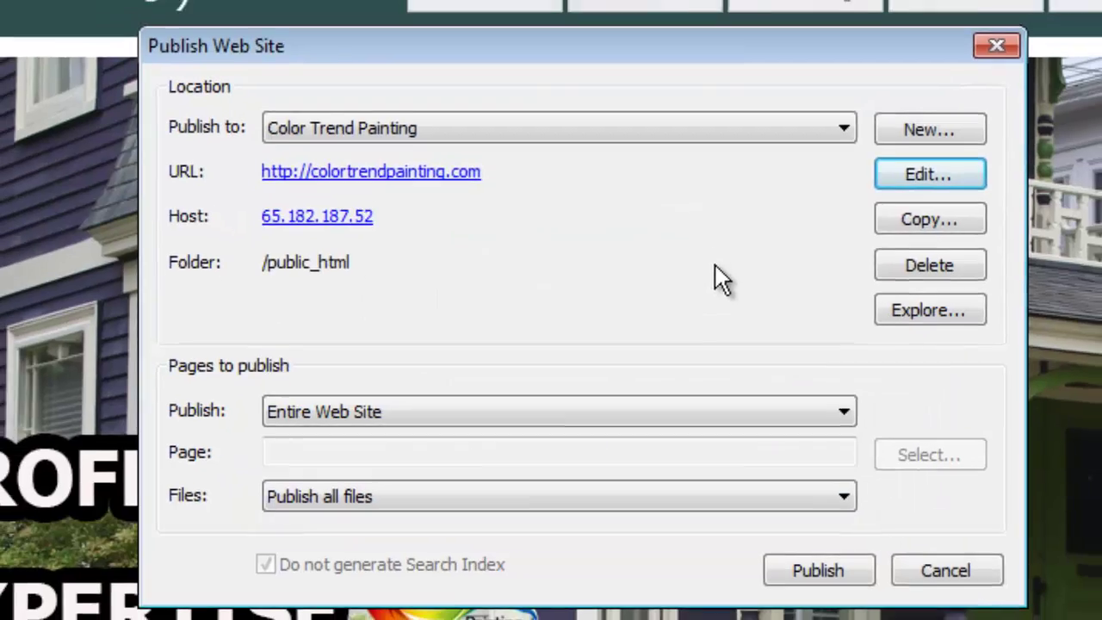